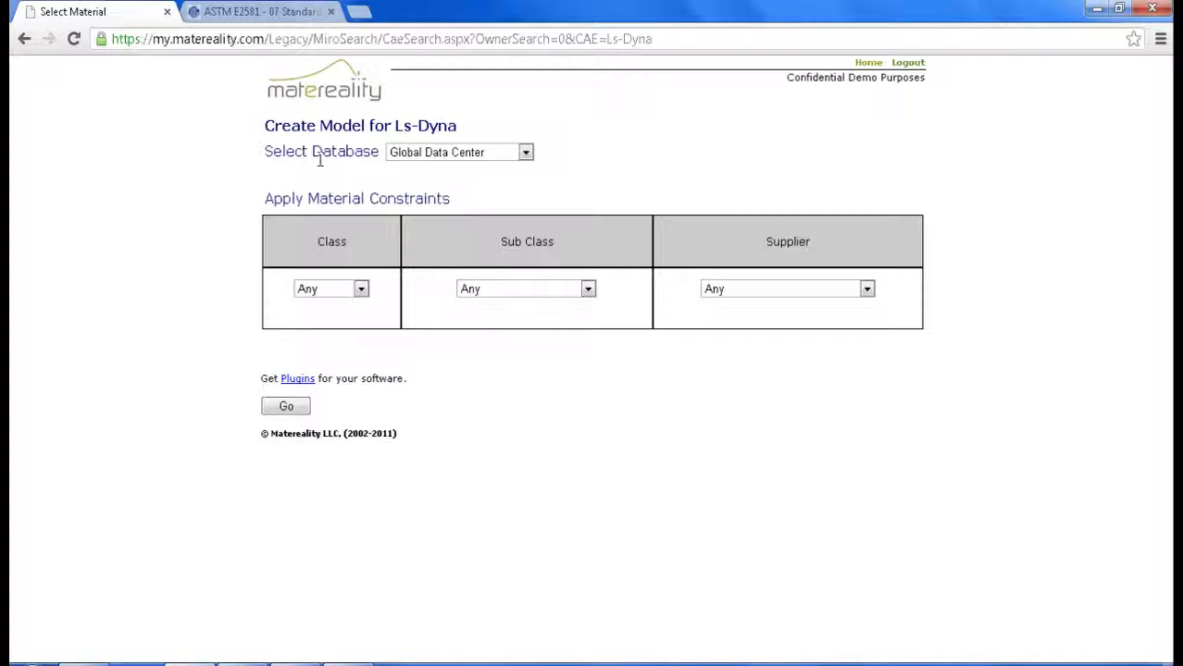
- Search the My Workgroup database for LS-DYNA model materials constrained to the Plastic class
left_click(408, 157)
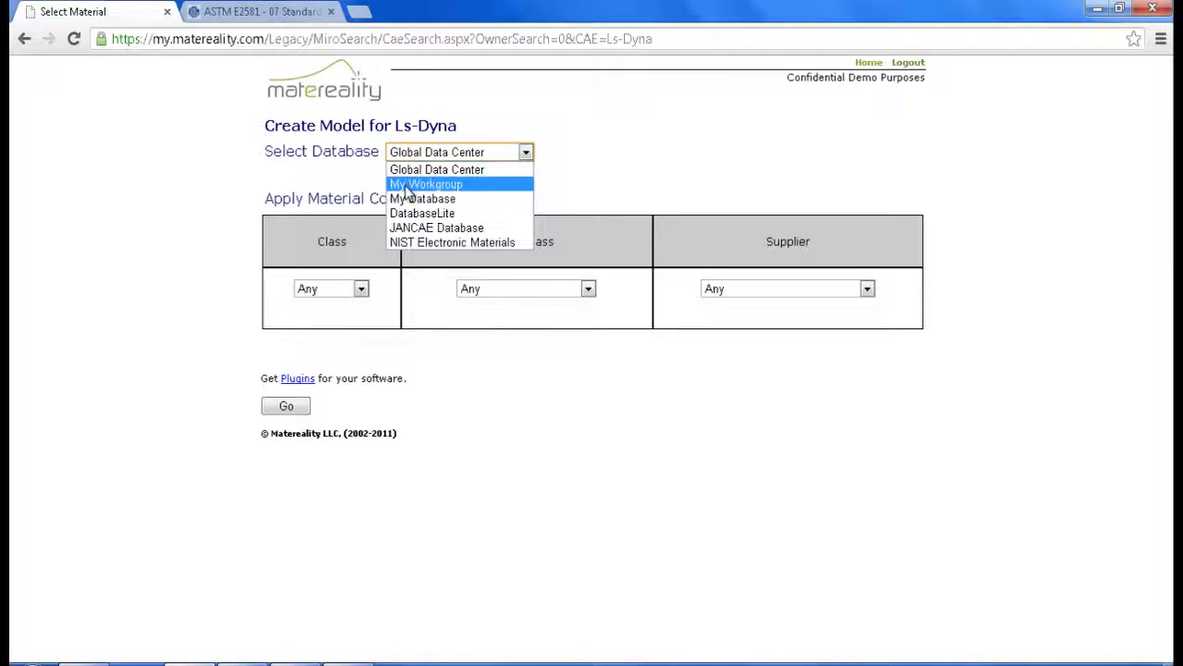
left_click(407, 188)
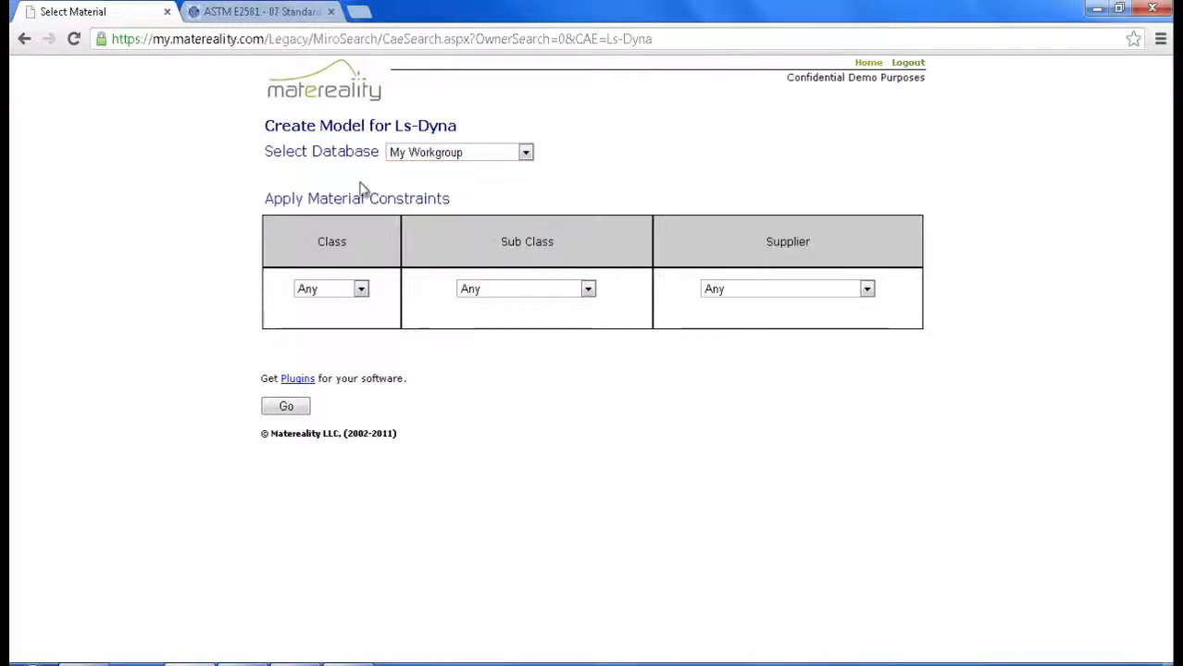
left_click(346, 295)
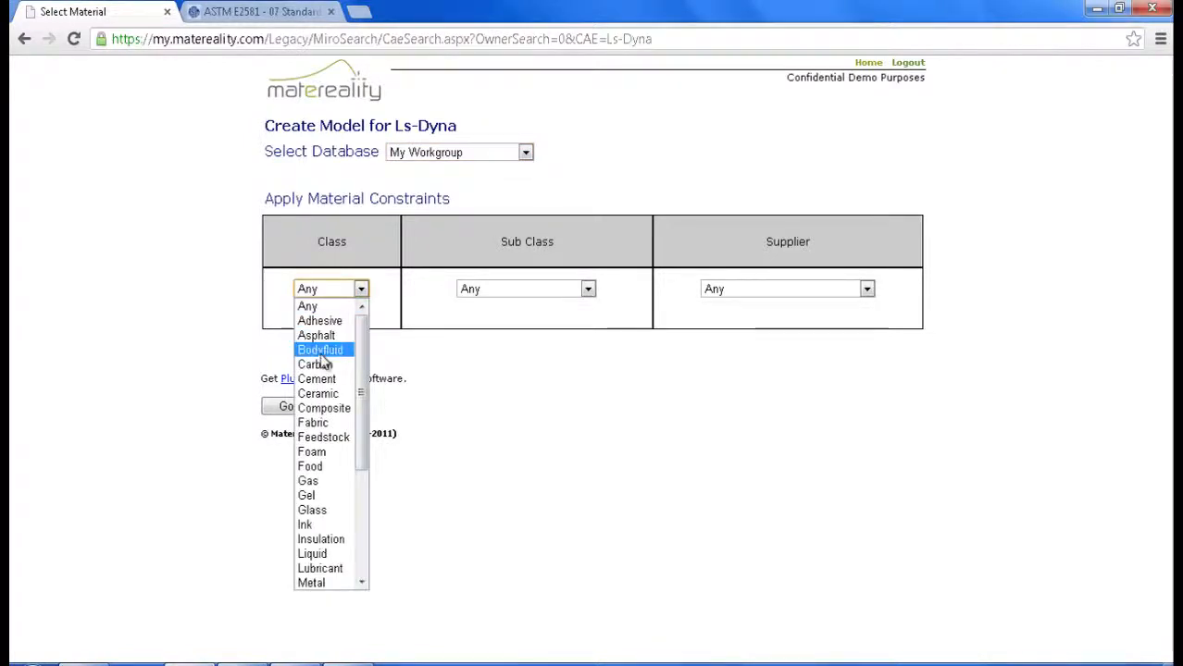
left_click(365, 558)
left_click(315, 451)
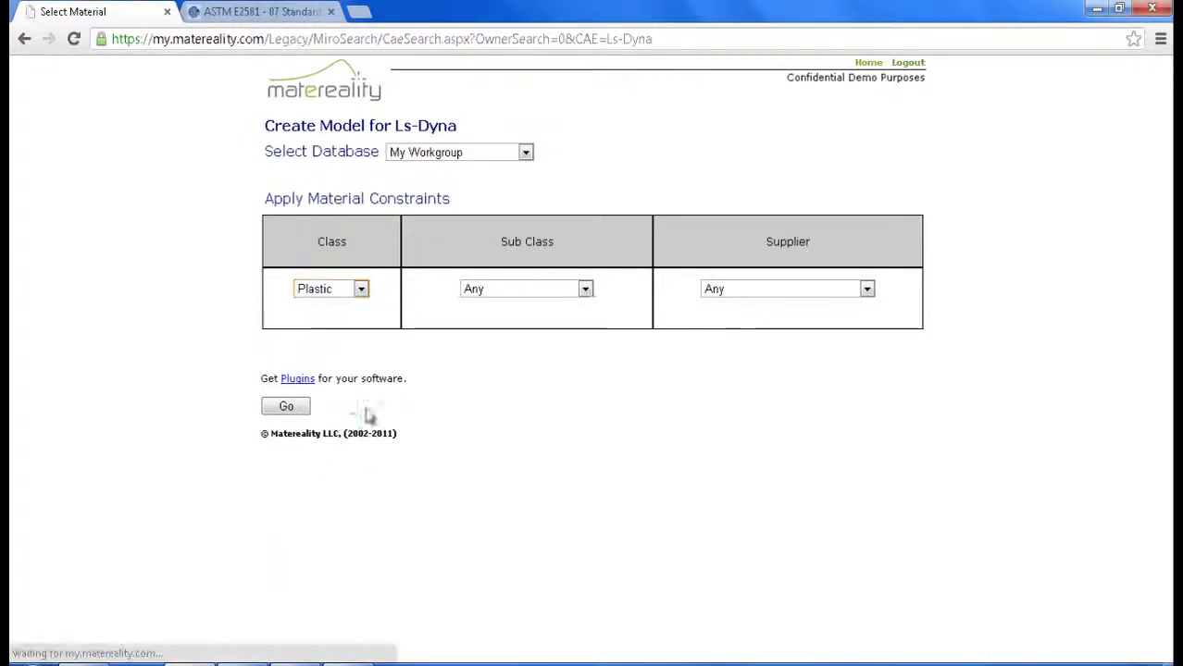
left_click(286, 409)
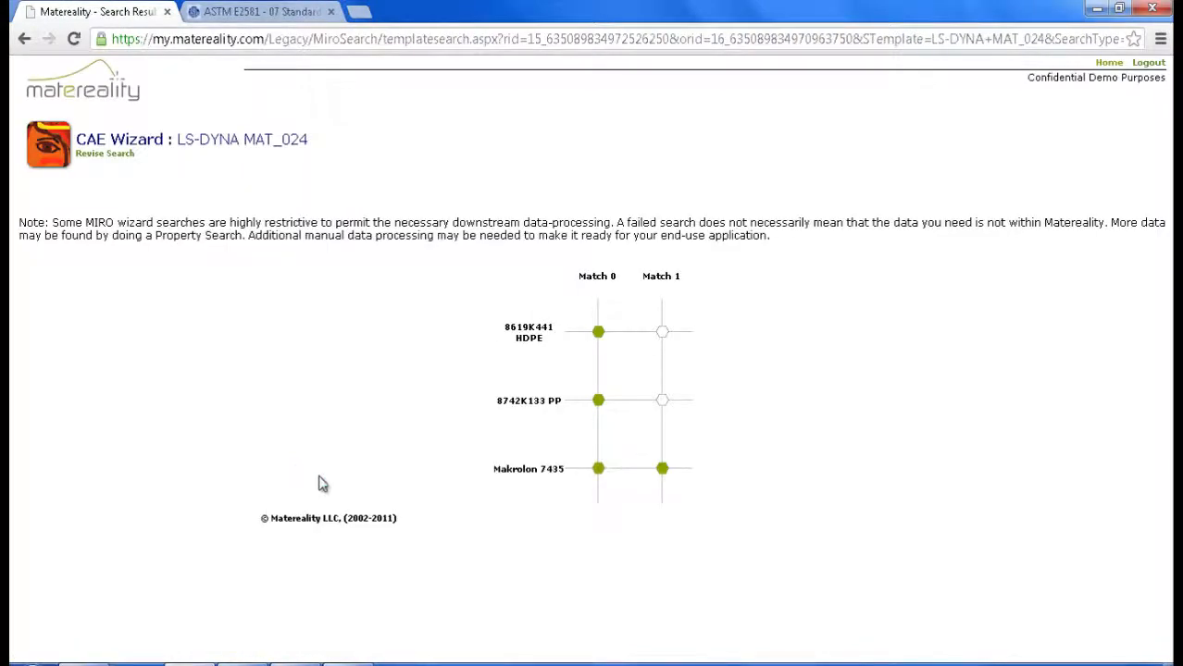
- Open the Match 1 result for Makrolon 7435 and review its raw tensile data before returning to the CAE model
left_click(663, 470)
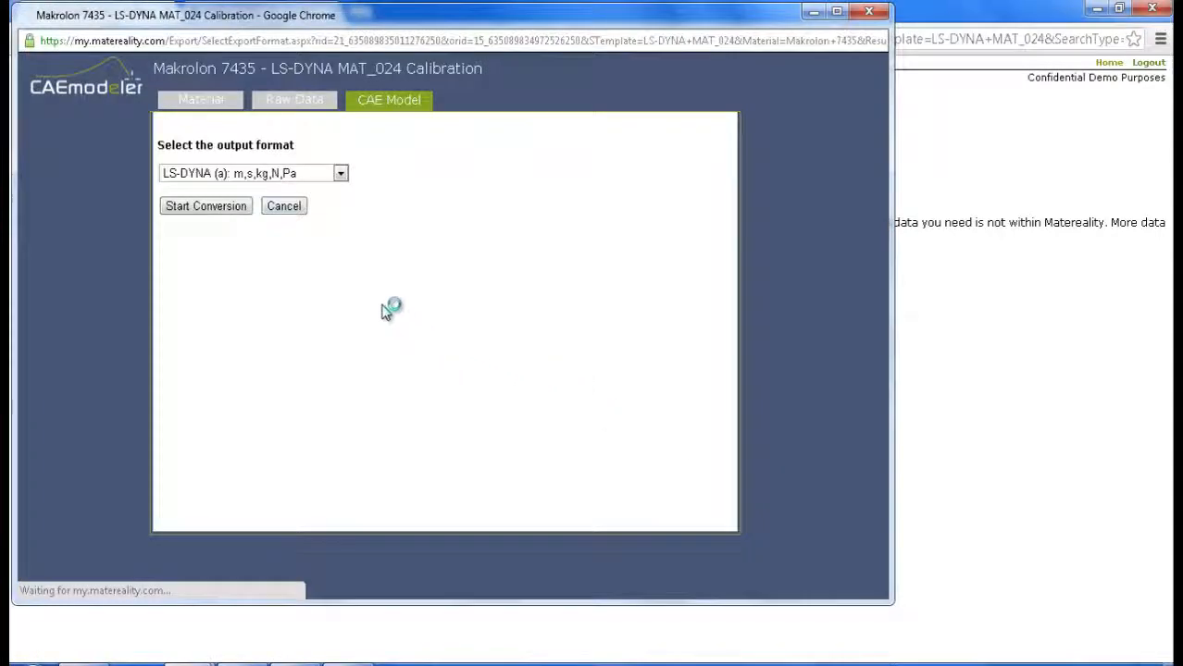
left_click(295, 102)
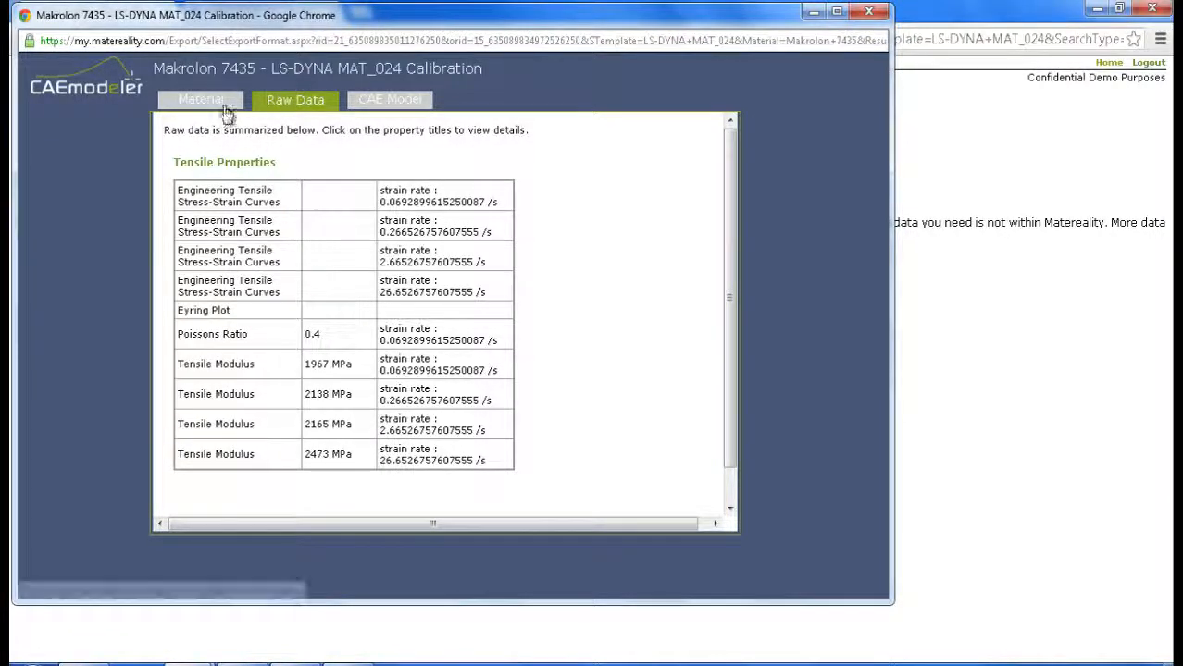
left_click(379, 104)
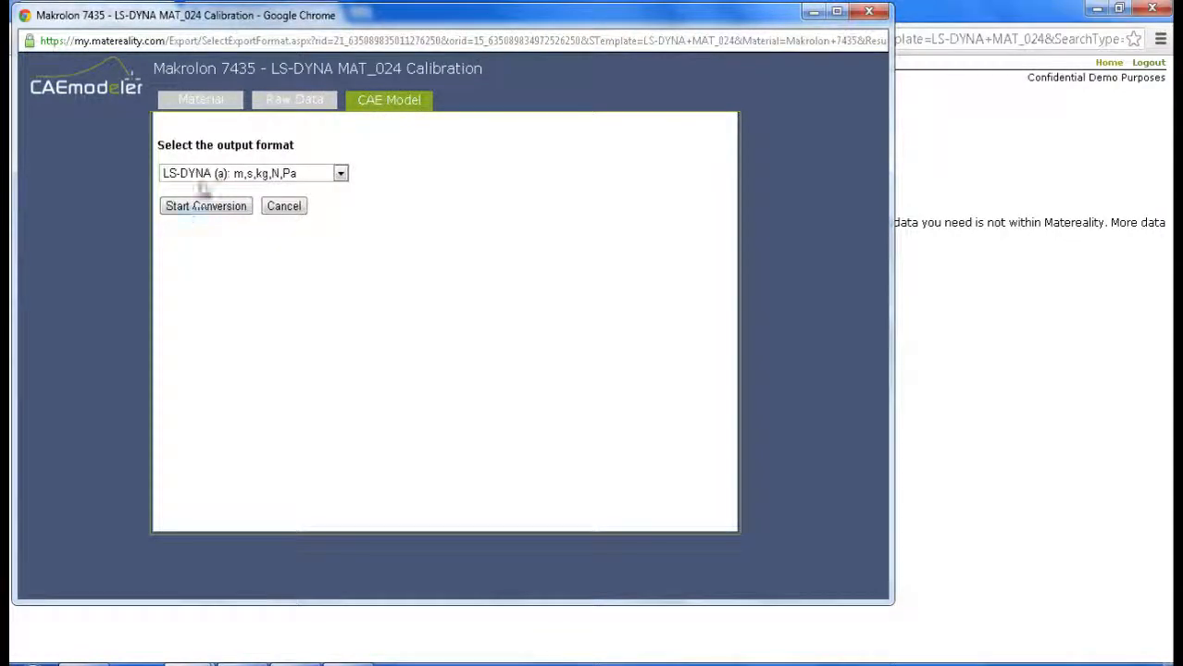
- Convert the material data using the output format LS-DYNA (b): mm,s,tonne,N,MPa
left_click(253, 176)
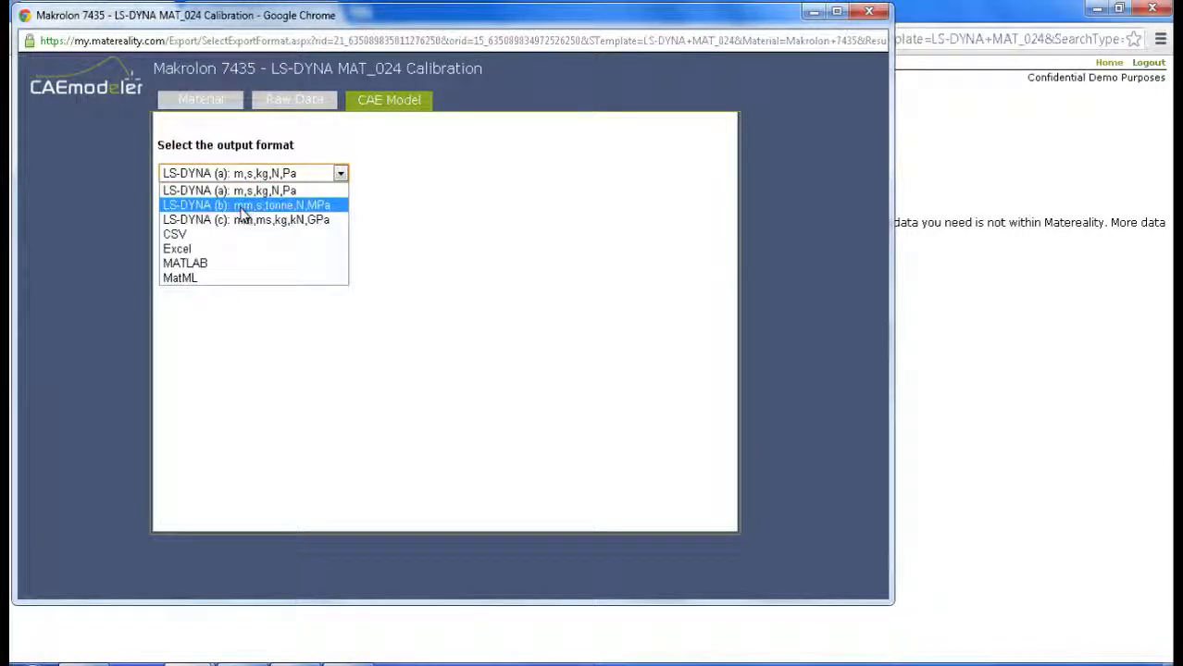
left_click(241, 207)
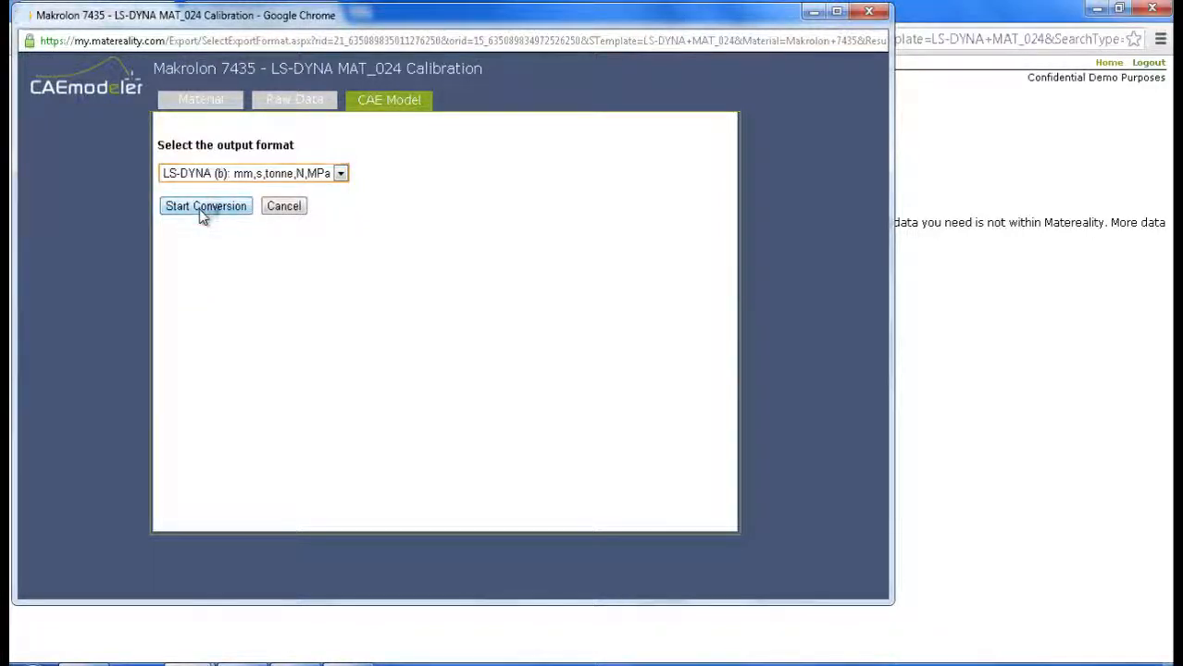
left_click(204, 211)
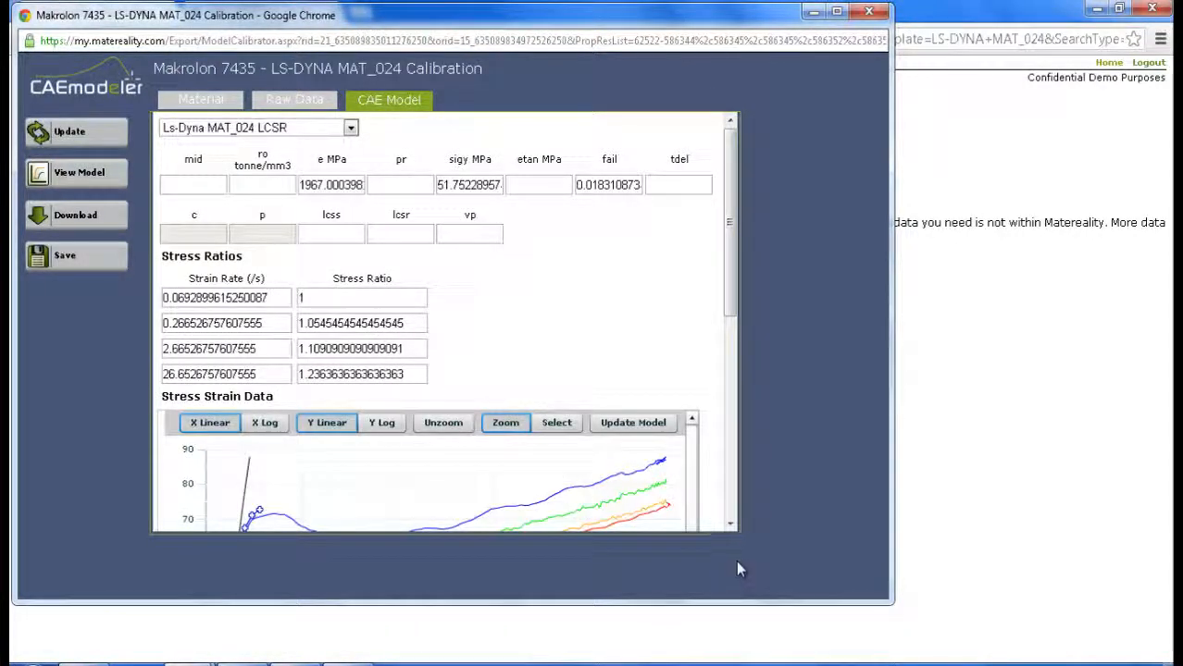
- Zoom in on the low-strain region of the stress-strain plot to examine the modulus line and exported points
left_click(730, 525)
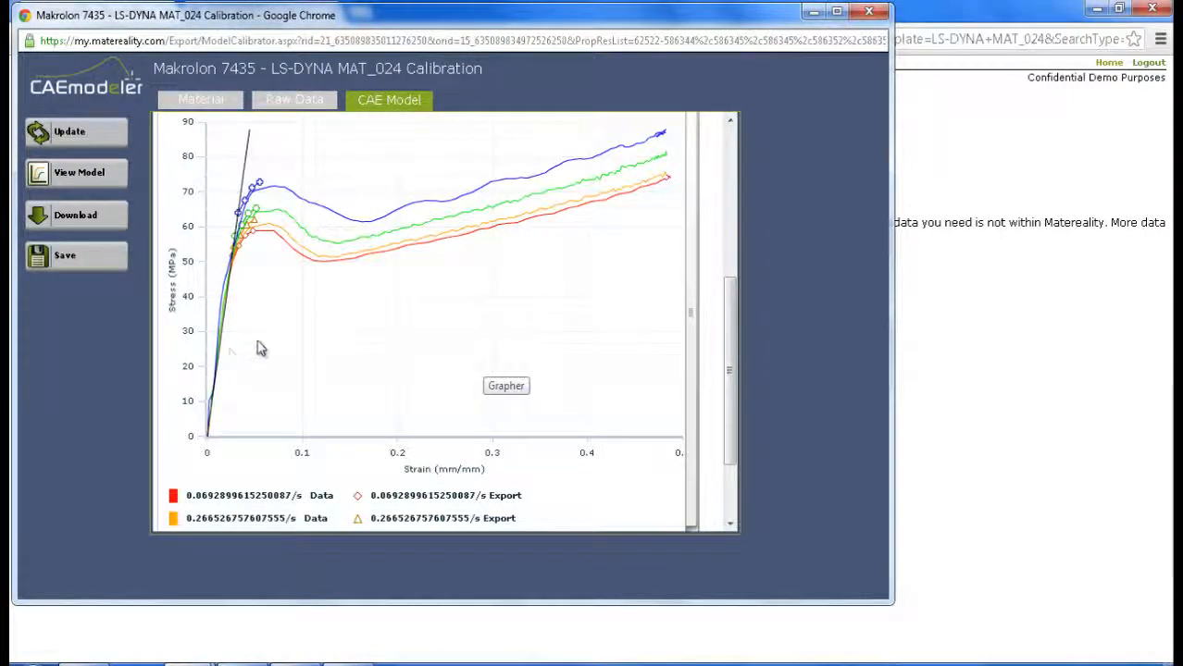
left_click(731, 122)
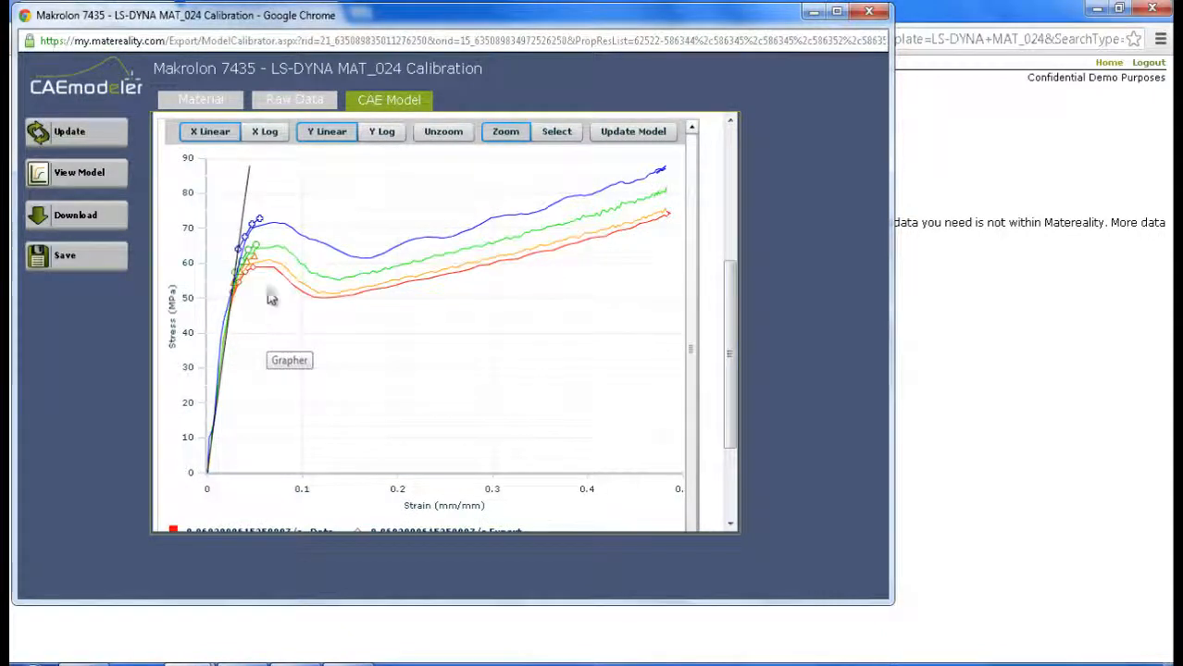
mouse_move(264, 271)
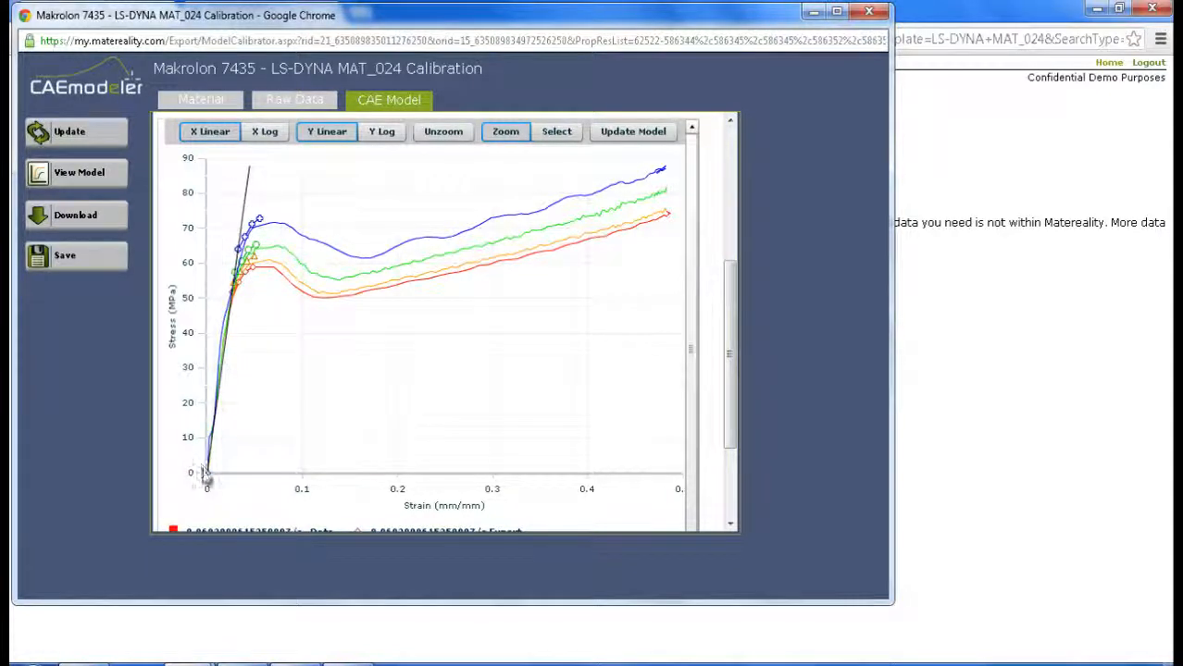
left_click_drag(207, 488, 208, 488)
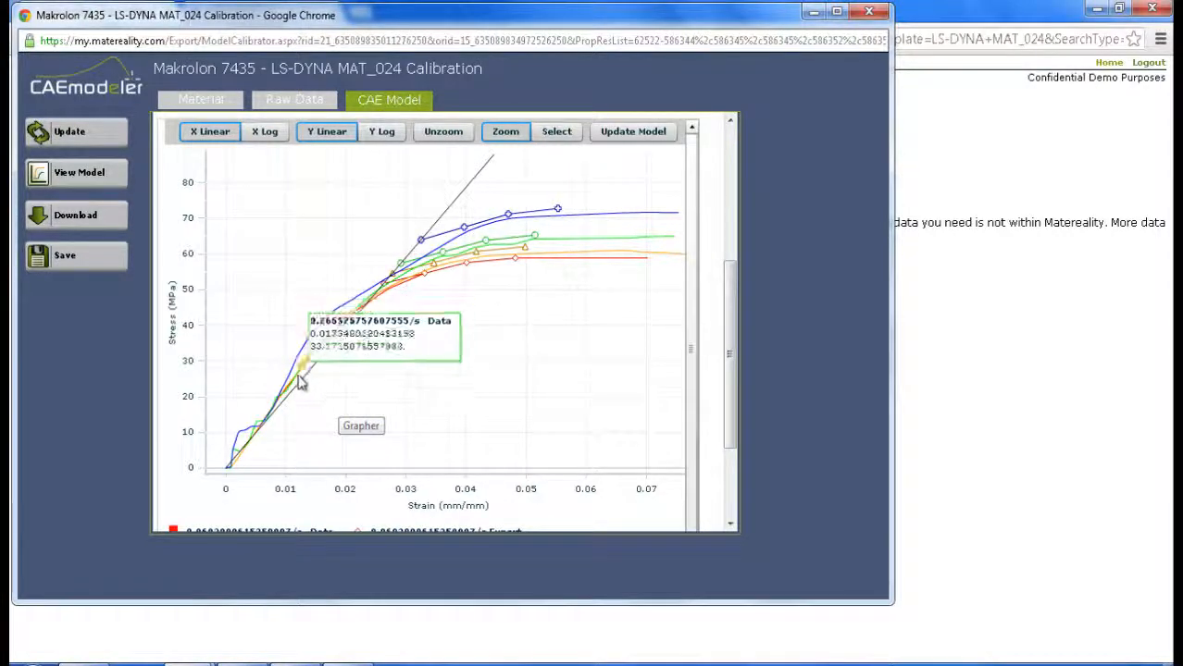
- Raise the elastic modulus e to about 2067 MPa and update the model
left_click(731, 123)
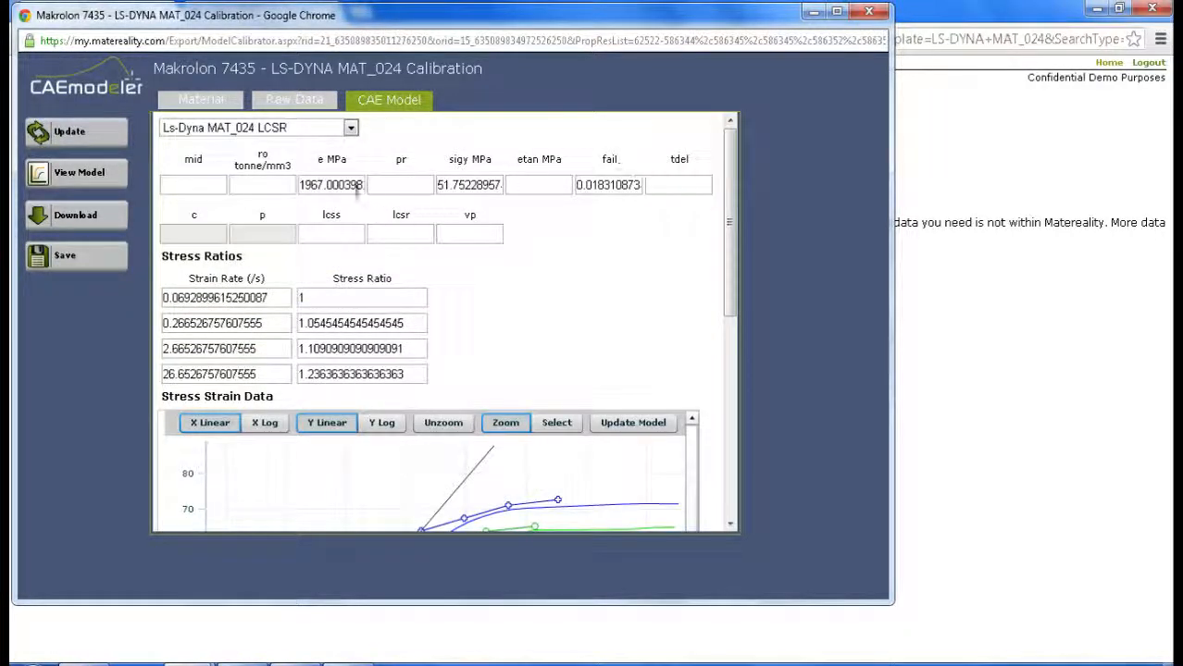
left_click(312, 186)
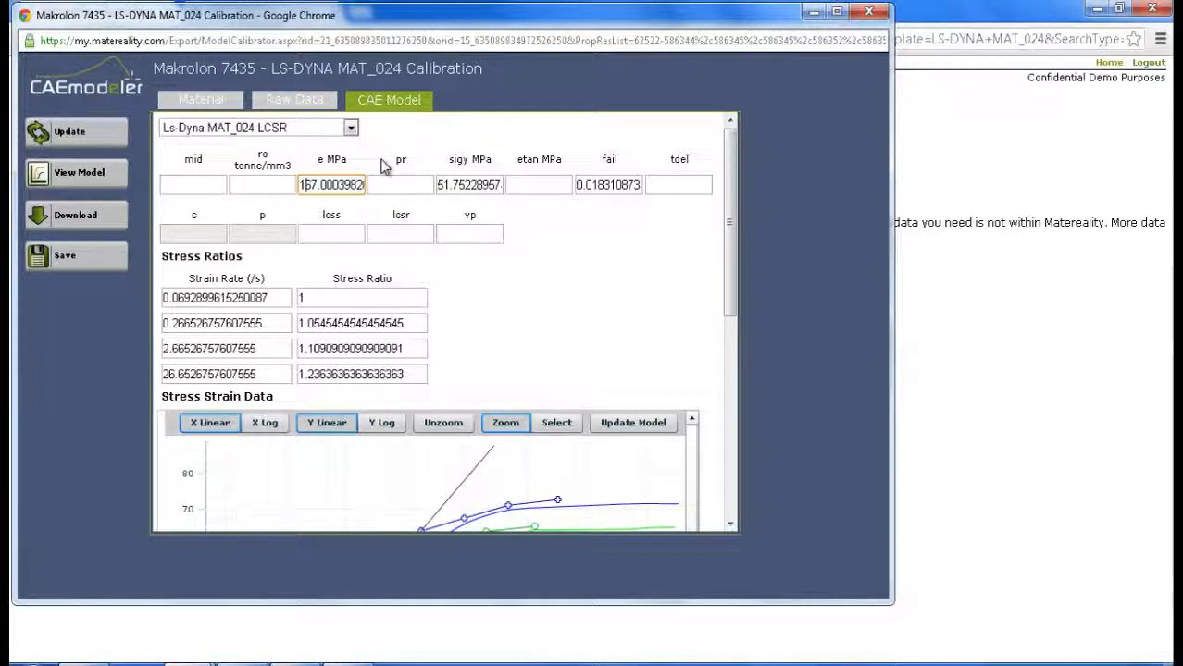
key("BackSpace")
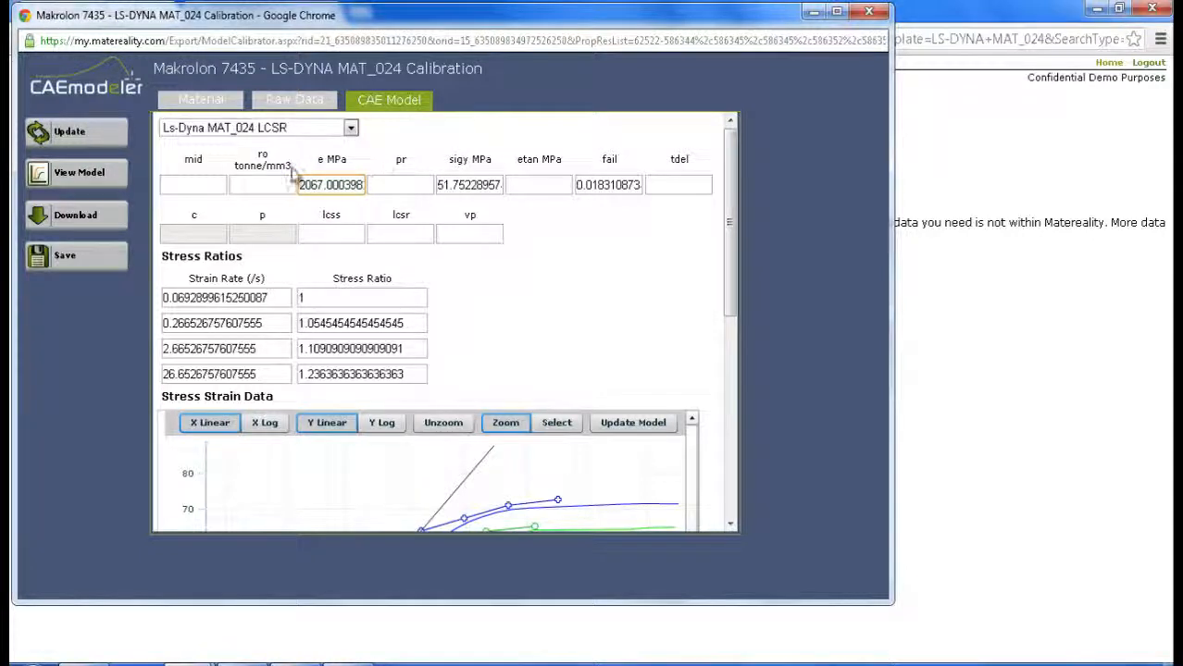
left_click(653, 424)
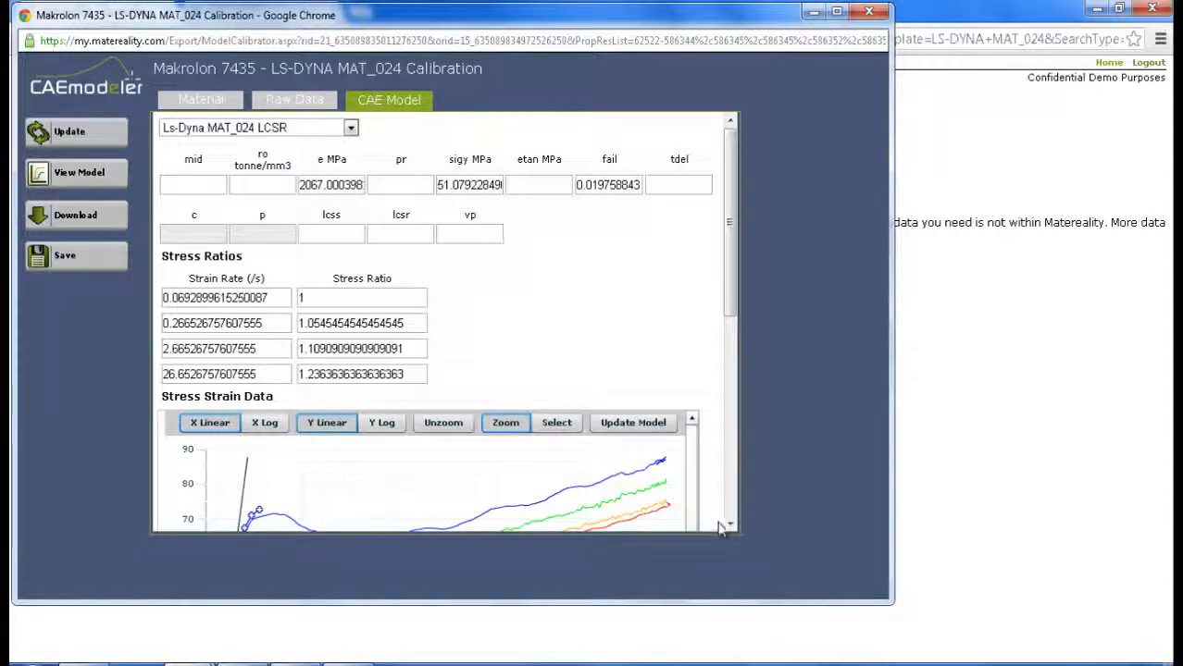
- Examine the updated fit in the low-strain region, comparing the exported points with the data curves at each strain rate
scroll(718, 511, "down", 5)
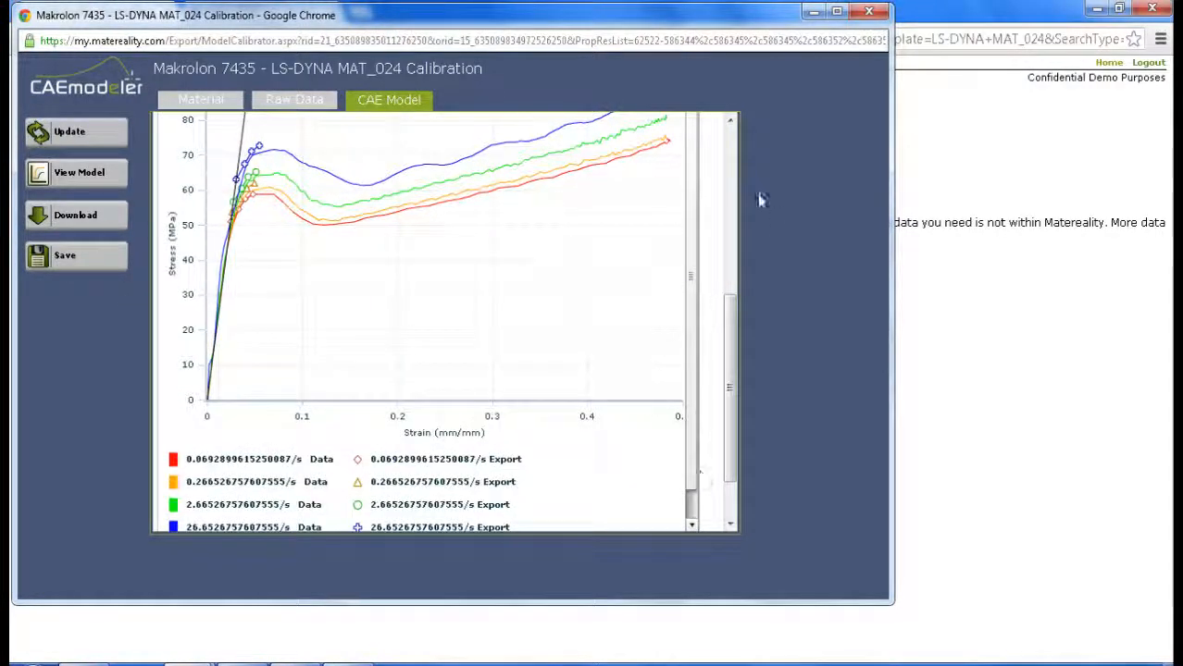
left_click(731, 120)
left_click(731, 120)
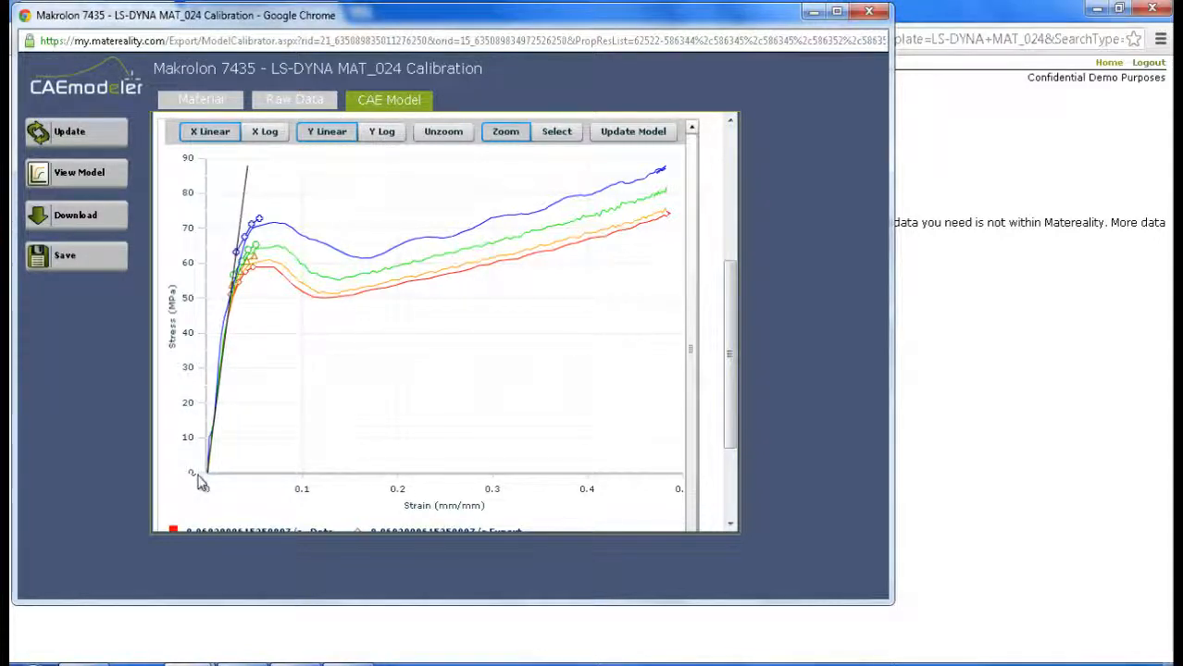
left_click_drag(205, 483, 268, 470)
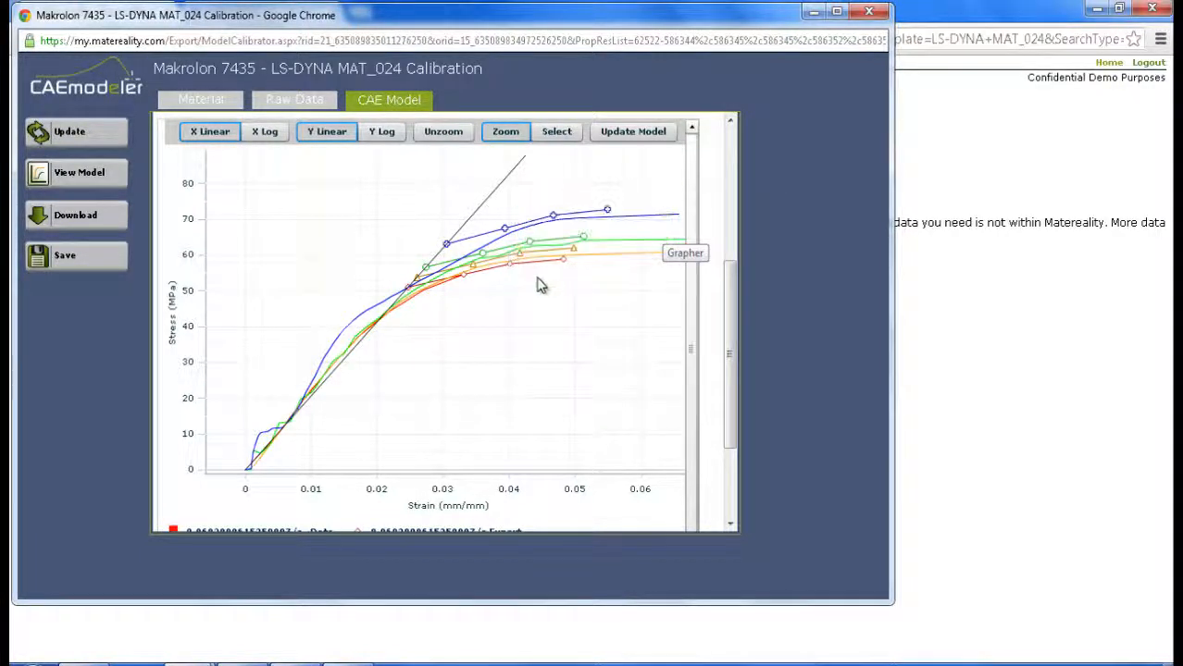
mouse_move(553, 227)
left_click(731, 151)
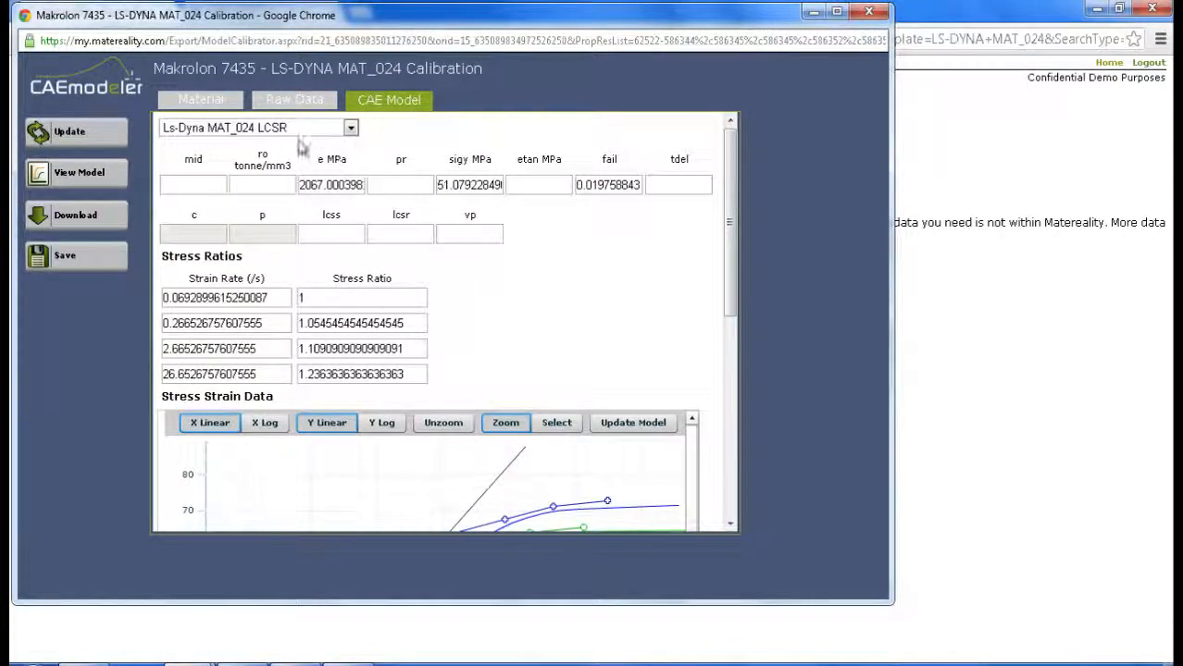
left_click(731, 523)
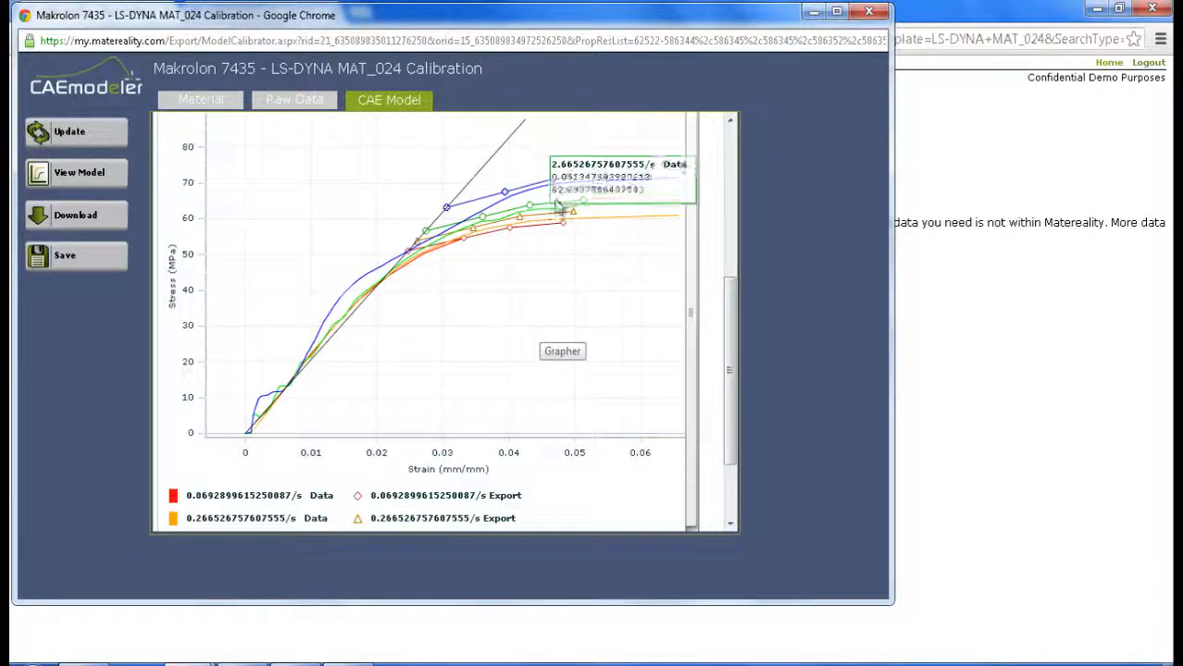
mouse_move(553, 182)
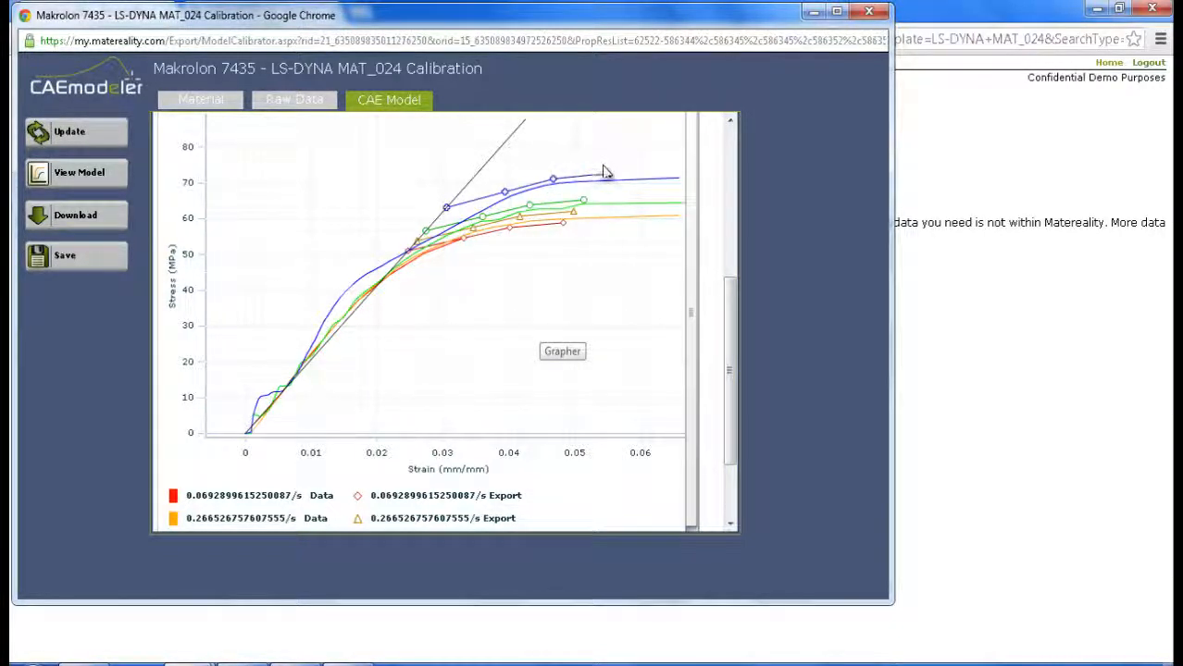
mouse_move(611, 180)
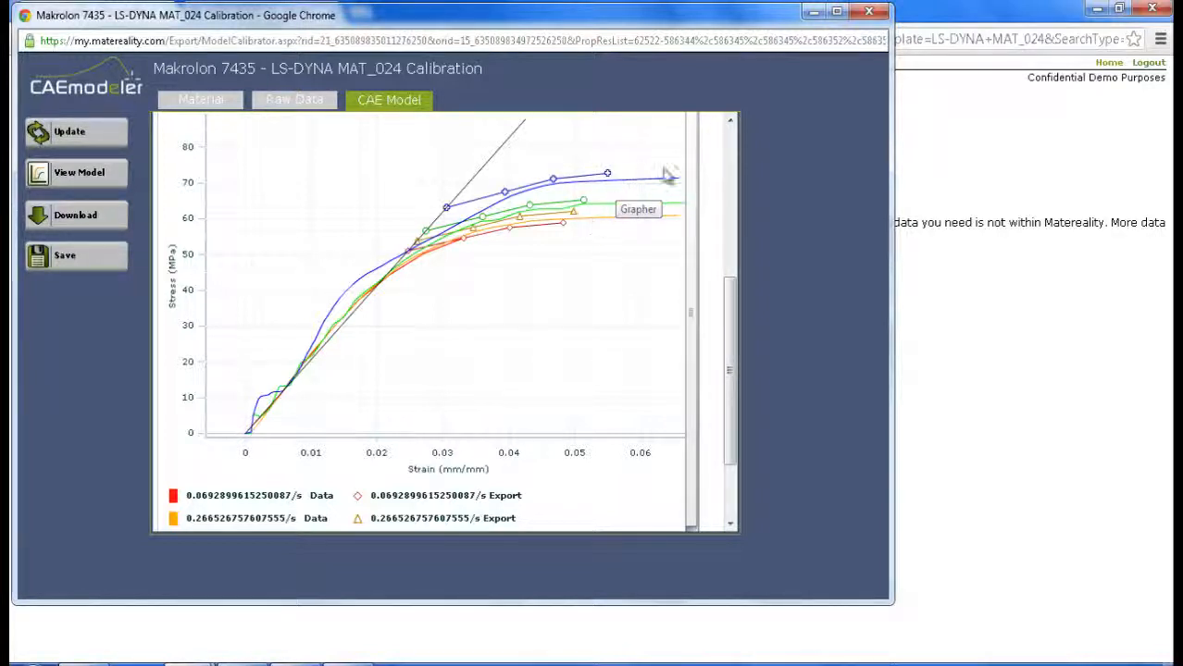
- Set the stress ratio for the 26.6526757607555 /s strain rate to 1.2063636363636363 and update the model
scroll(731, 130, "up", 4)
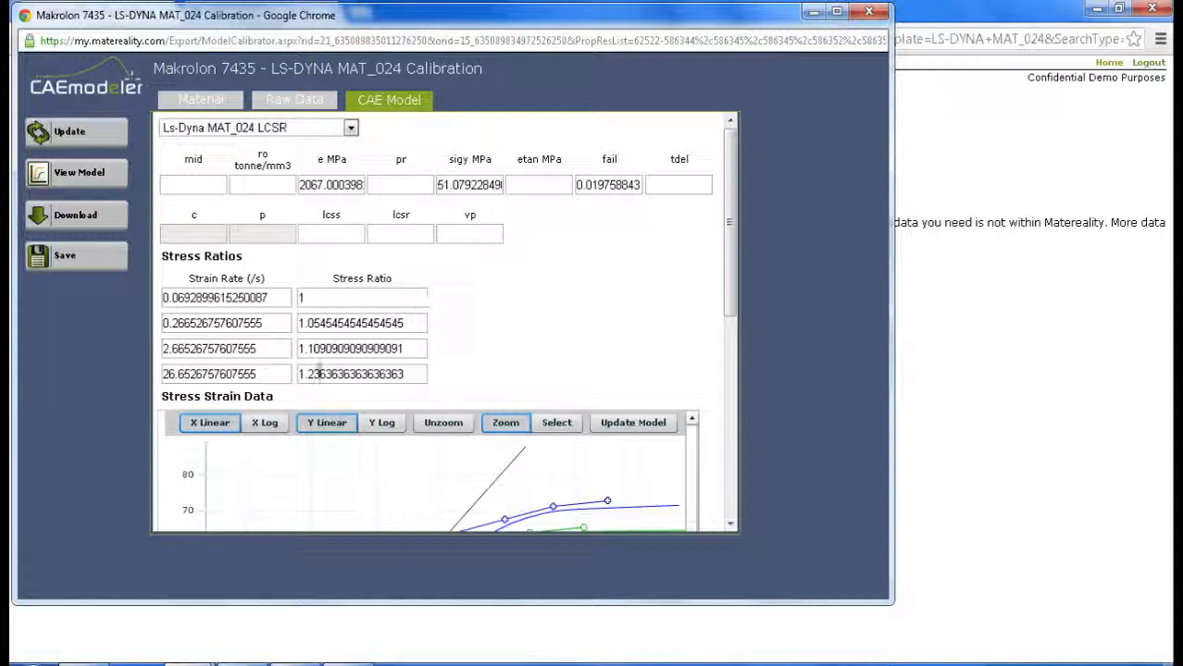
mouse_move(553, 516)
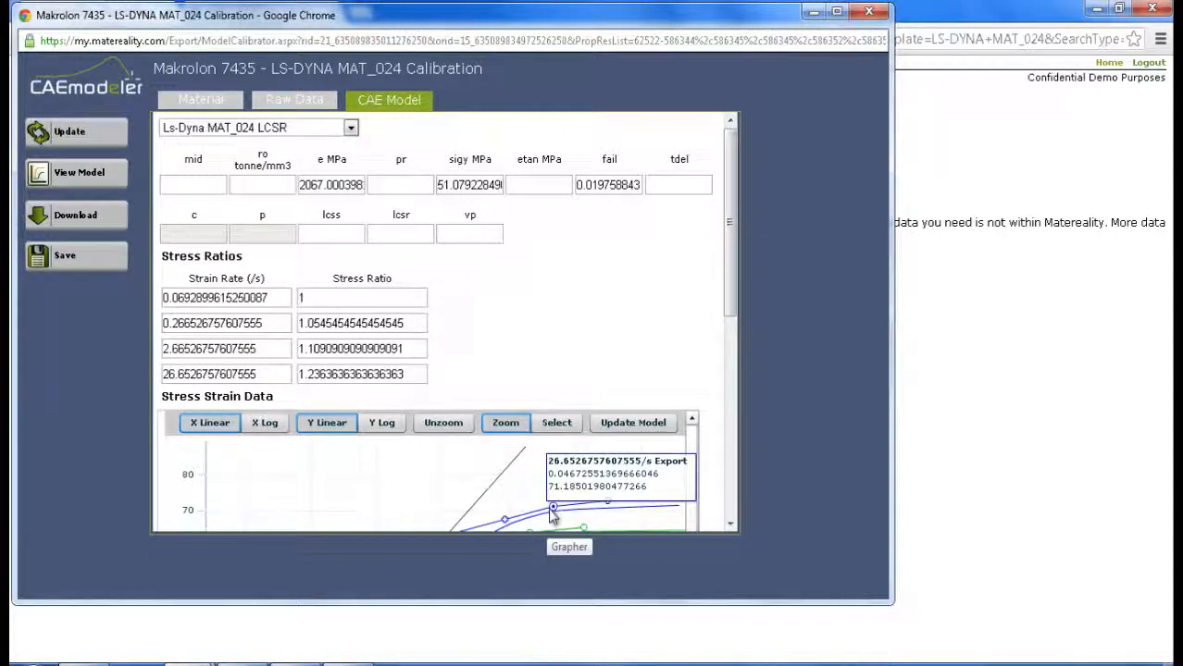
left_click(319, 374)
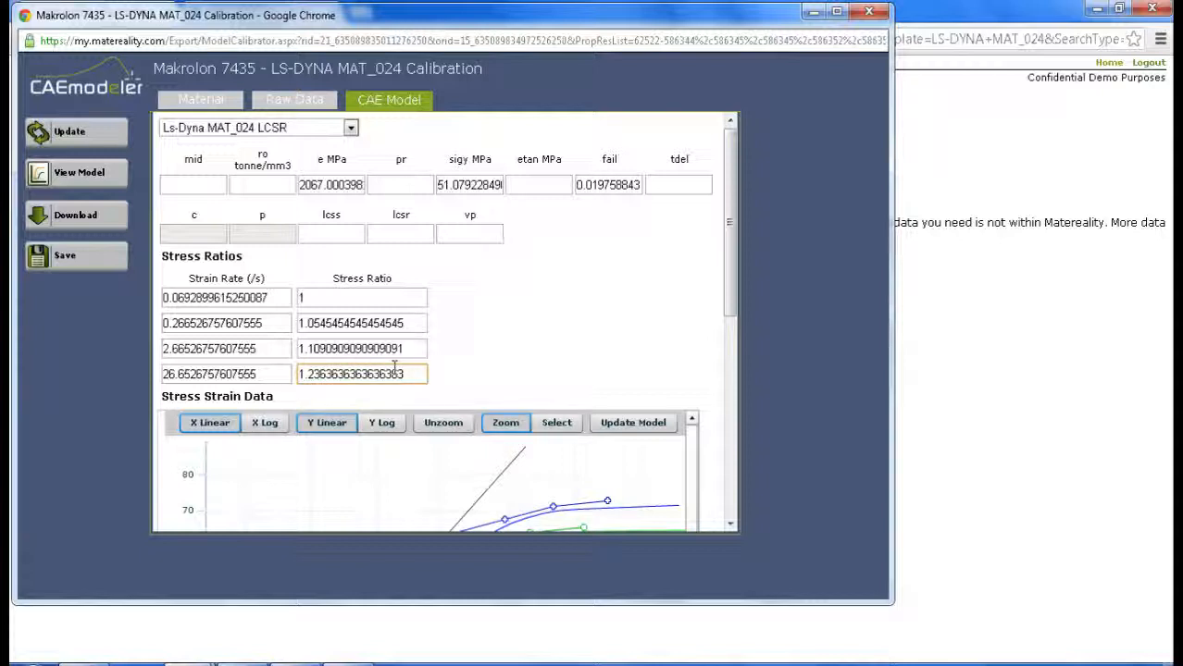
key("BackSpace")
type("0")
left_click(78, 137)
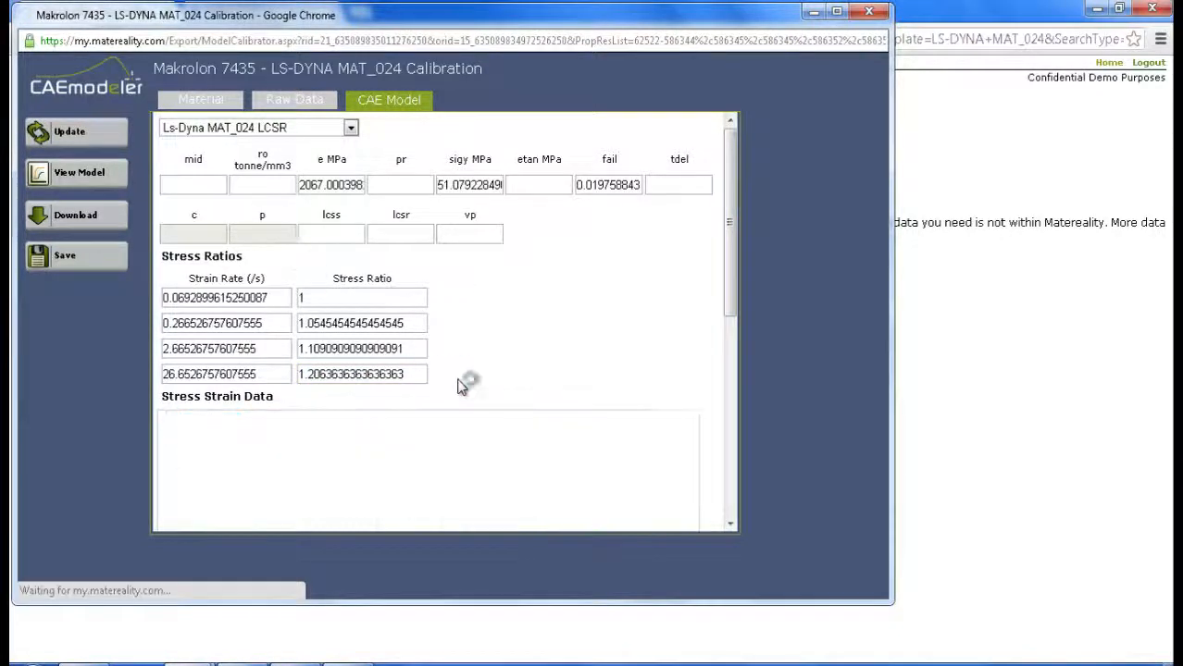
- Select additional points beyond yield along the 0.0692899615250087/s data curve, including one at about 0.316 strain, and update the model
left_click(732, 527)
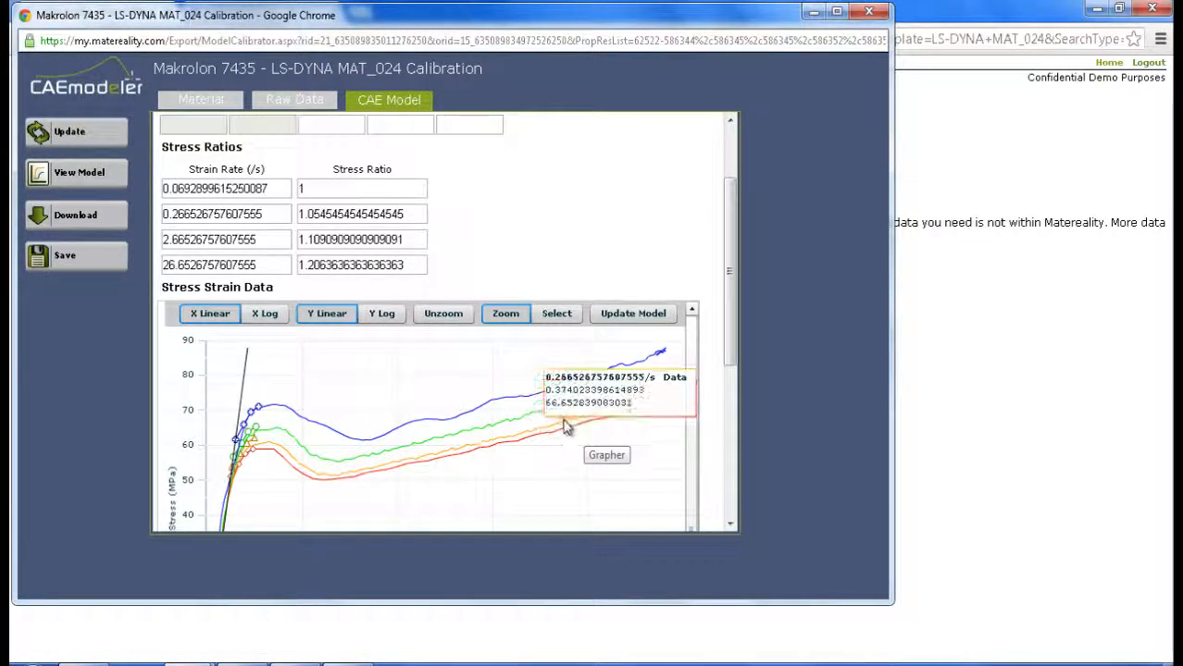
left_click(550, 315)
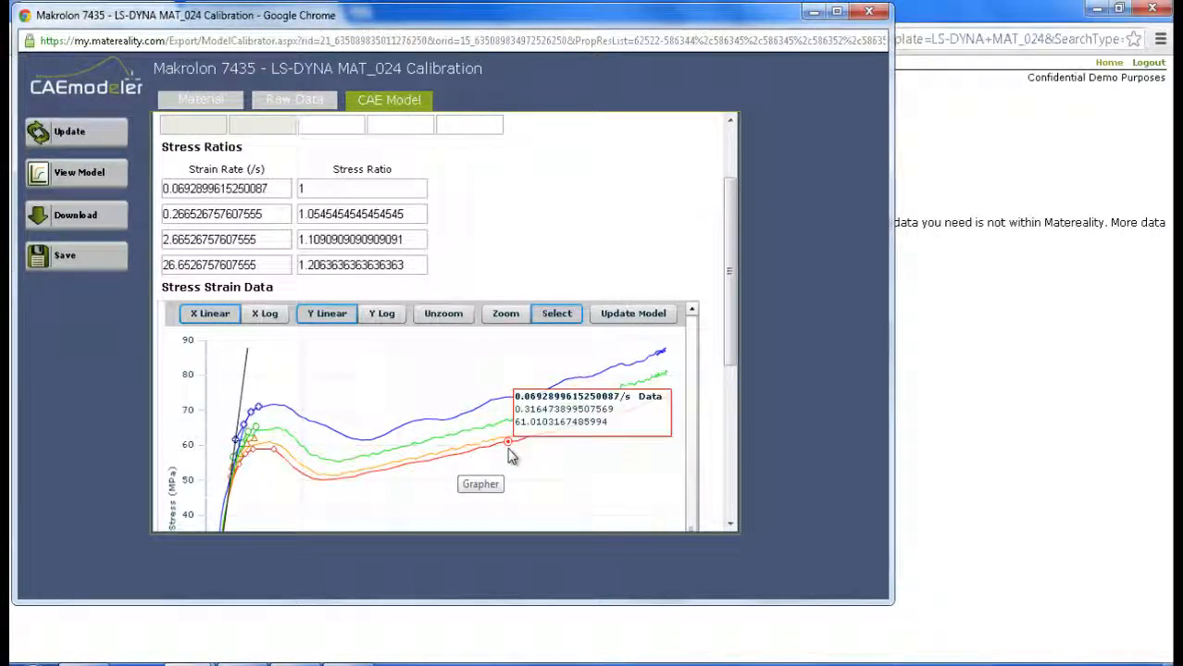
left_click(508, 443)
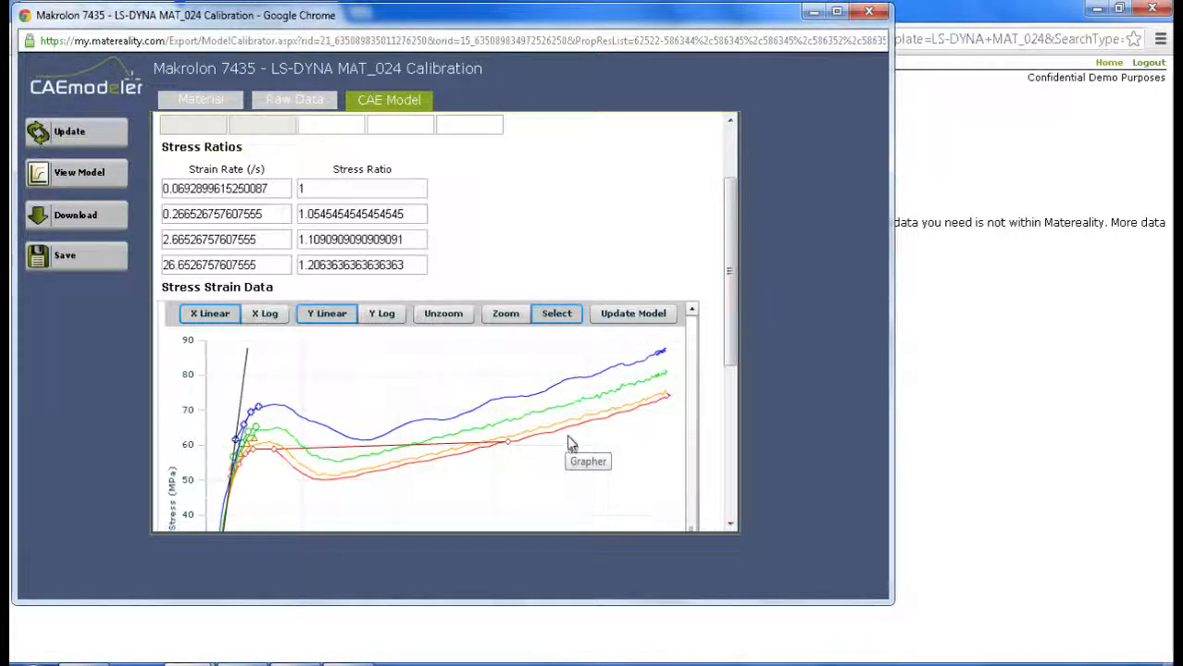
mouse_move(571, 441)
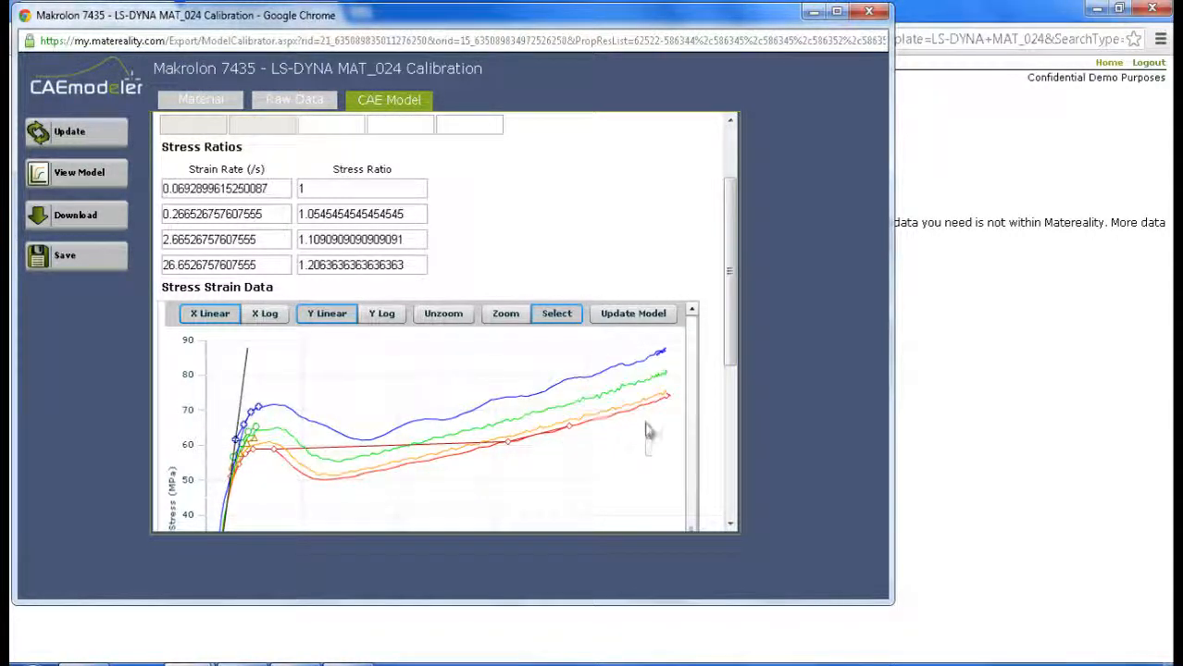
left_click(630, 416)
left_click(611, 314)
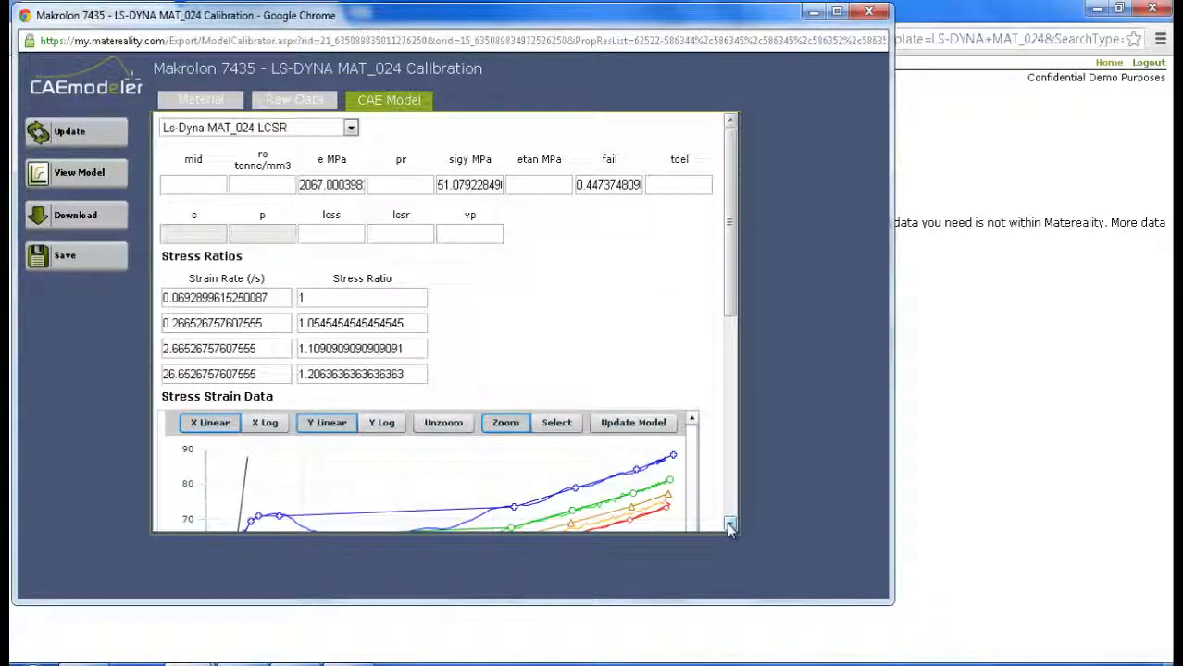
- Review the fit over the full strain range and set the model's Poisson's ratio pr to .4
scroll(730, 526, "down", 6)
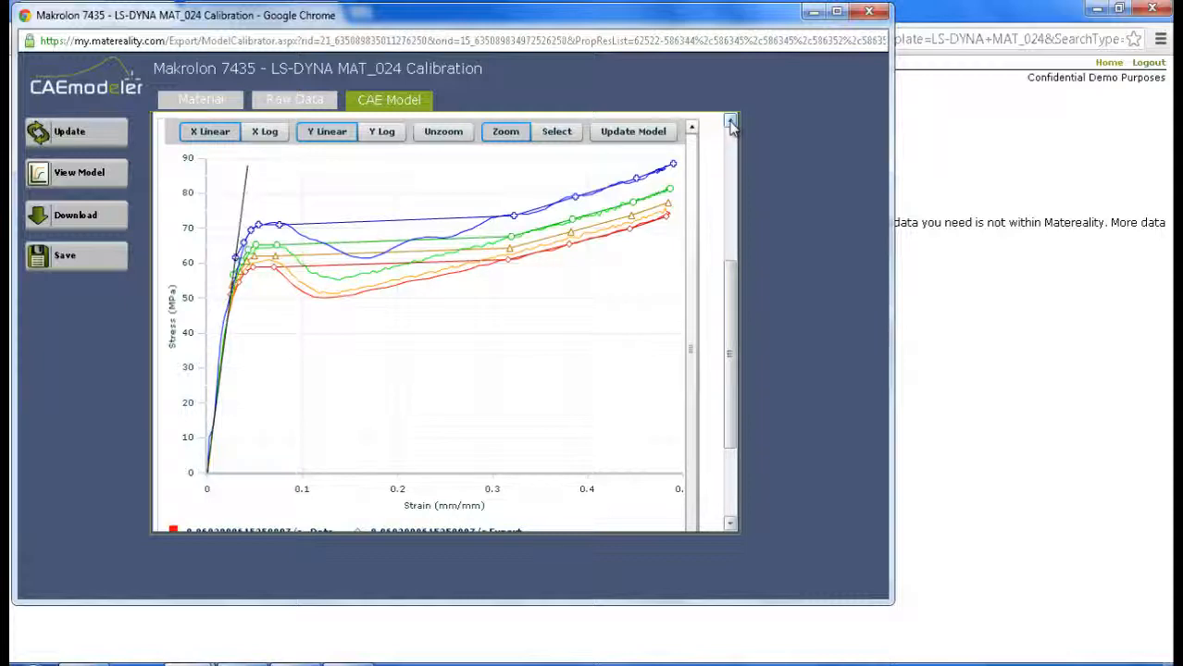
scroll(730, 125, "up", 6)
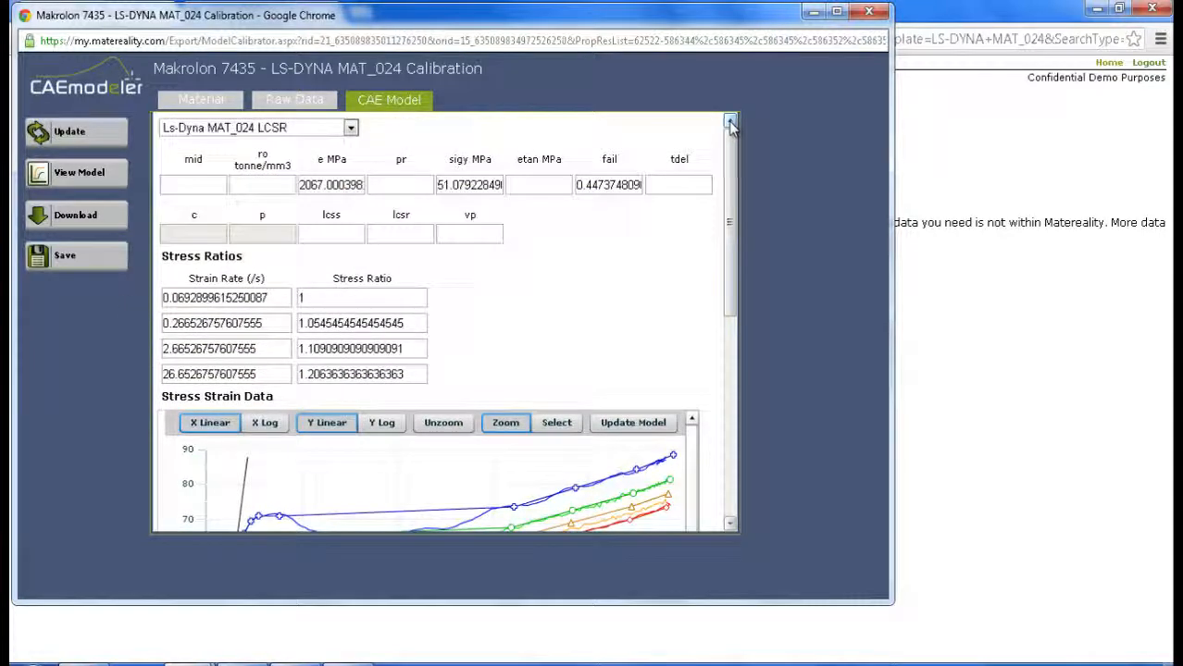
left_click(396, 185)
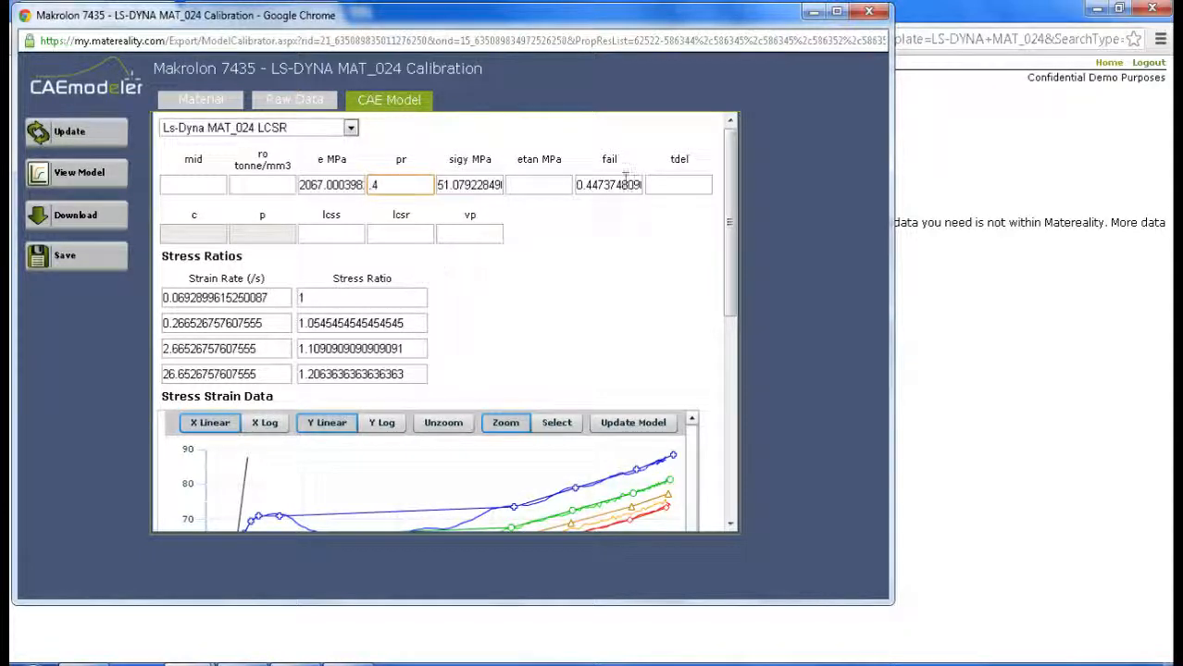
left_click(552, 189)
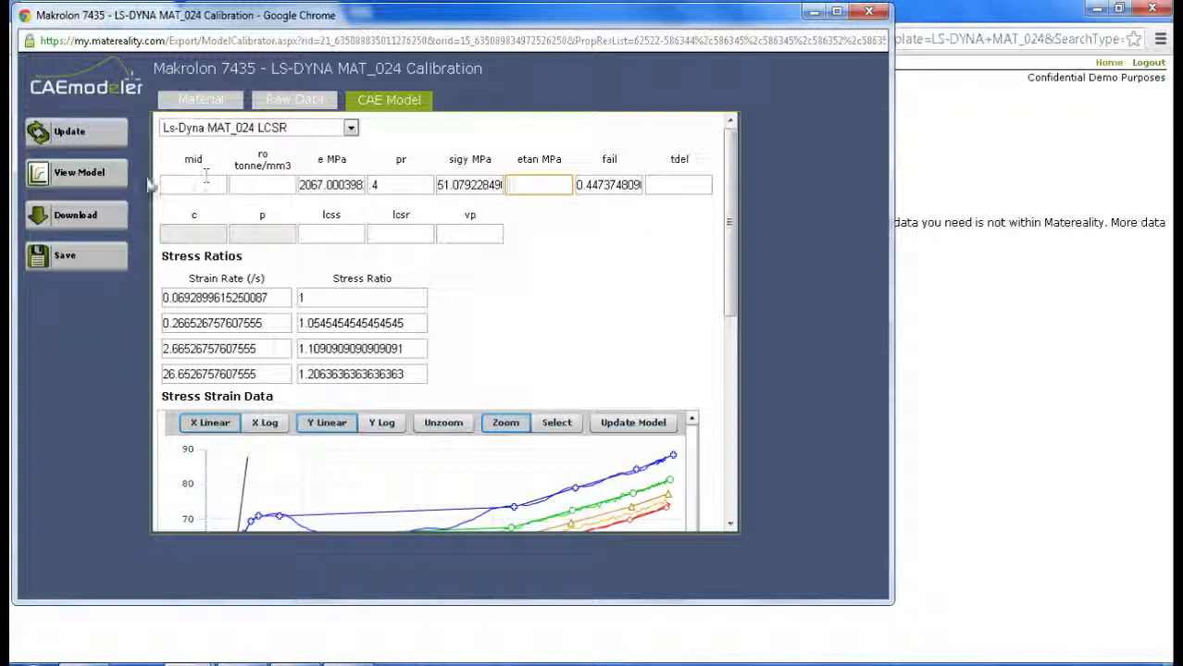
- Download the calibrated material card as a .dyn file and view its MAT_024 text before returning to the calibration
left_click(67, 223)
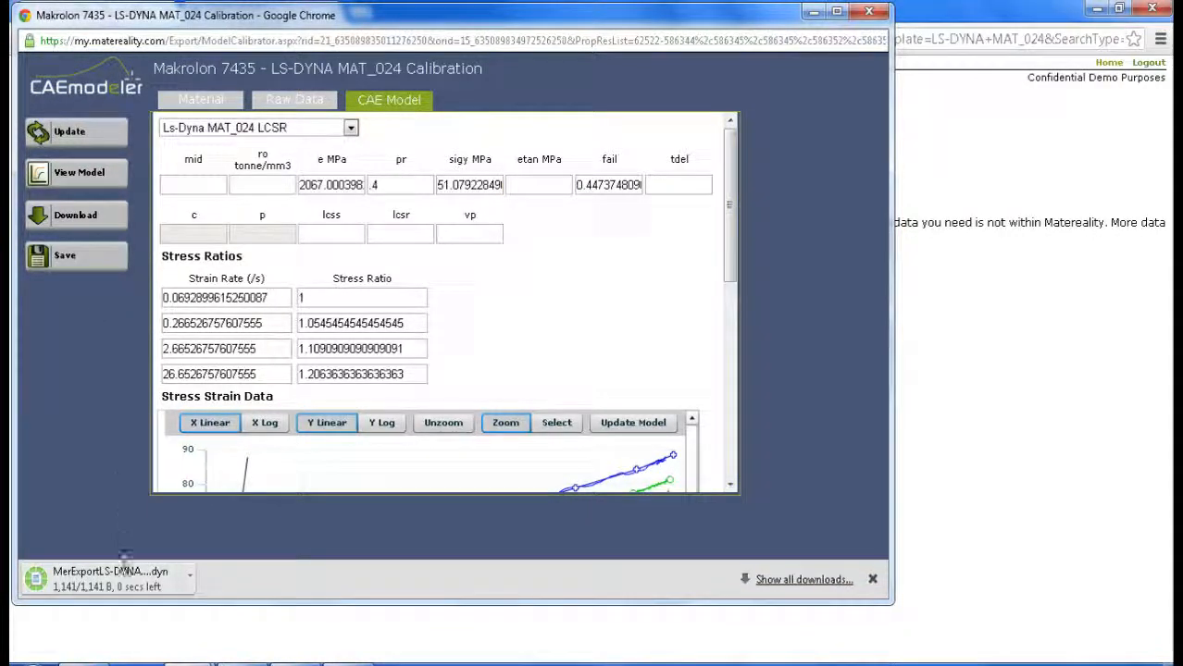
left_click(78, 178)
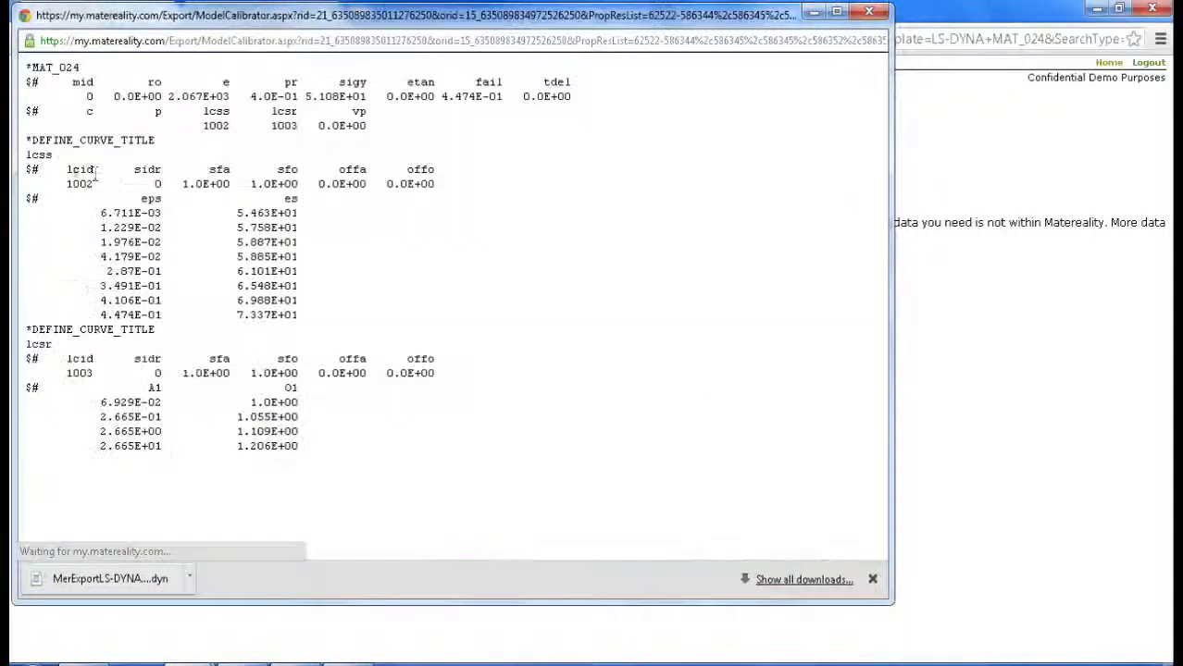
right_click(391, 267)
left_click(417, 278)
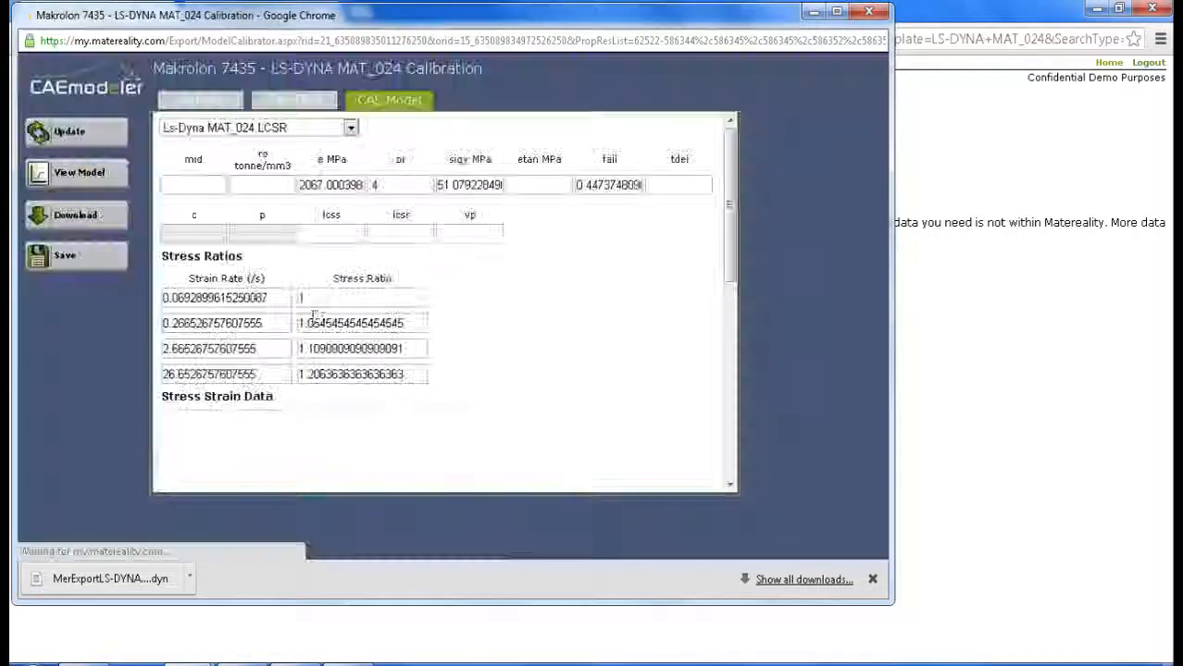
- Save the calibrated Makrolon 7435 model, and open the Material Model Library from the Matereality home page
left_click(86, 270)
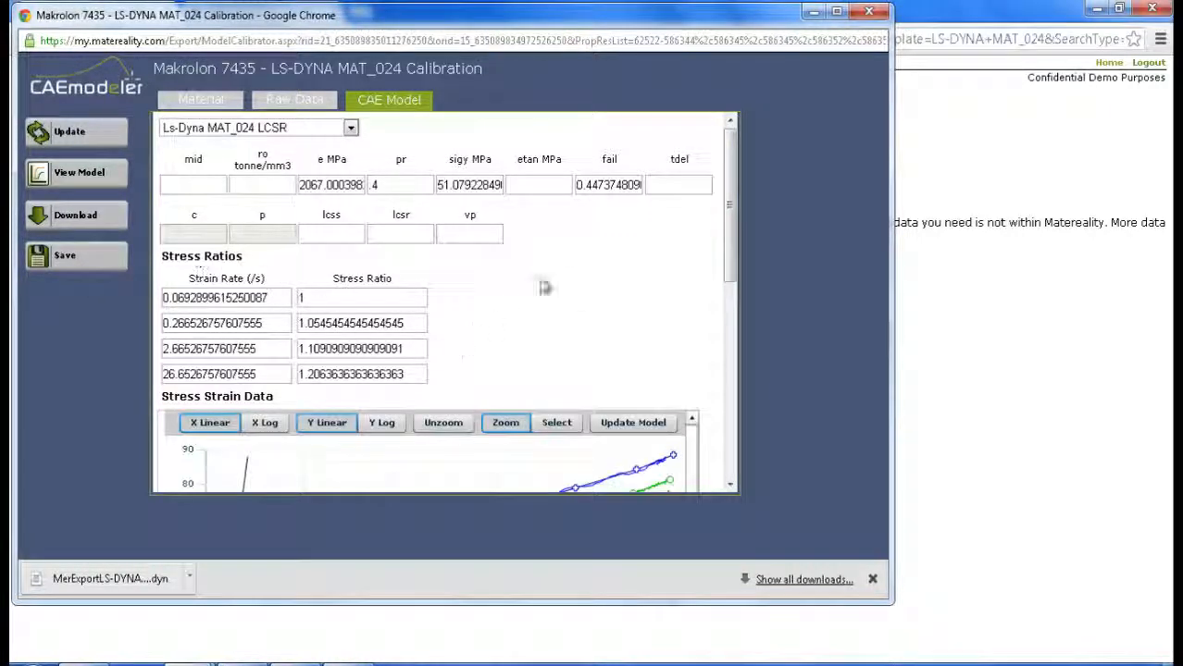
left_click(870, 12)
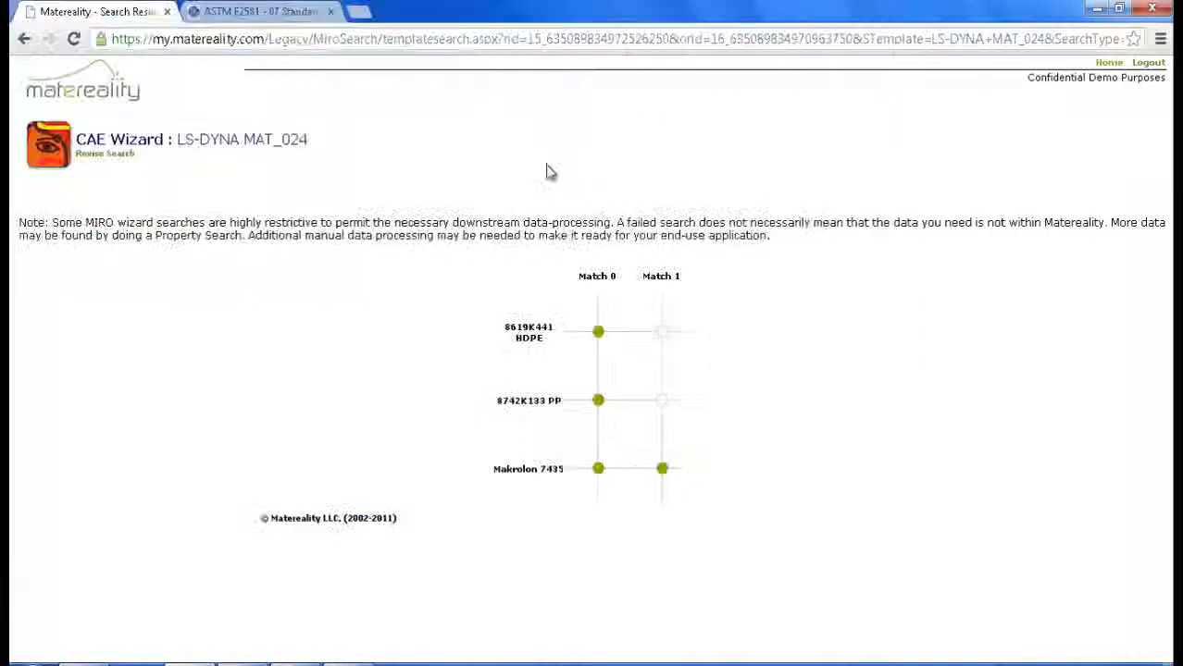
left_click(92, 97)
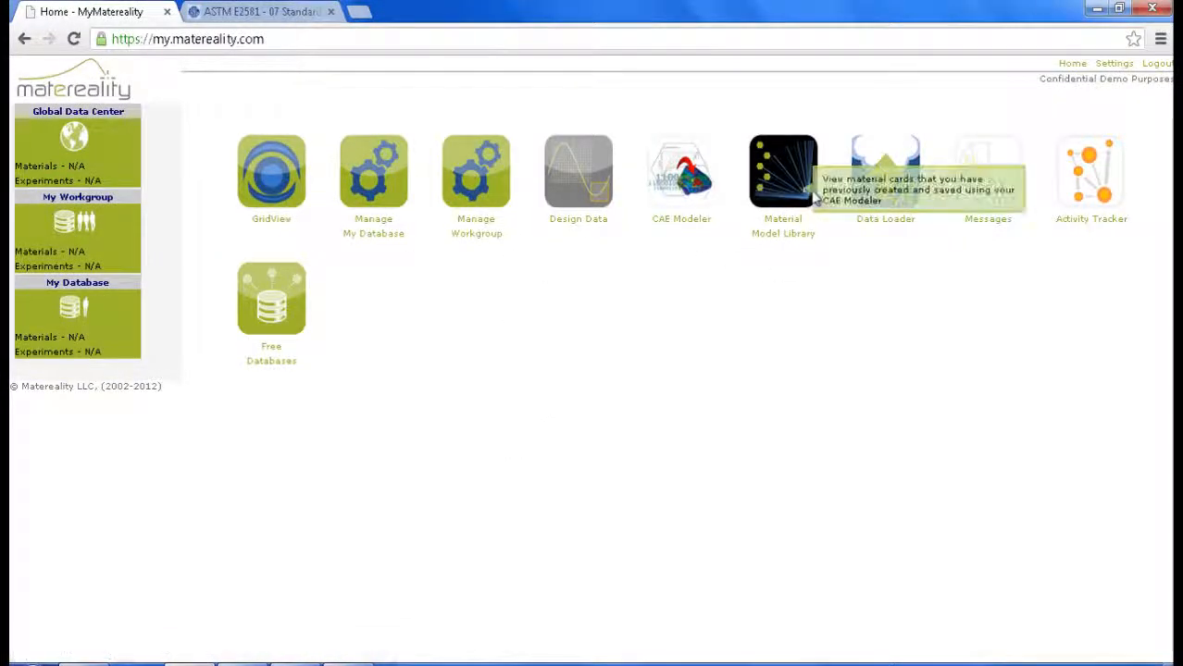
left_click(785, 186)
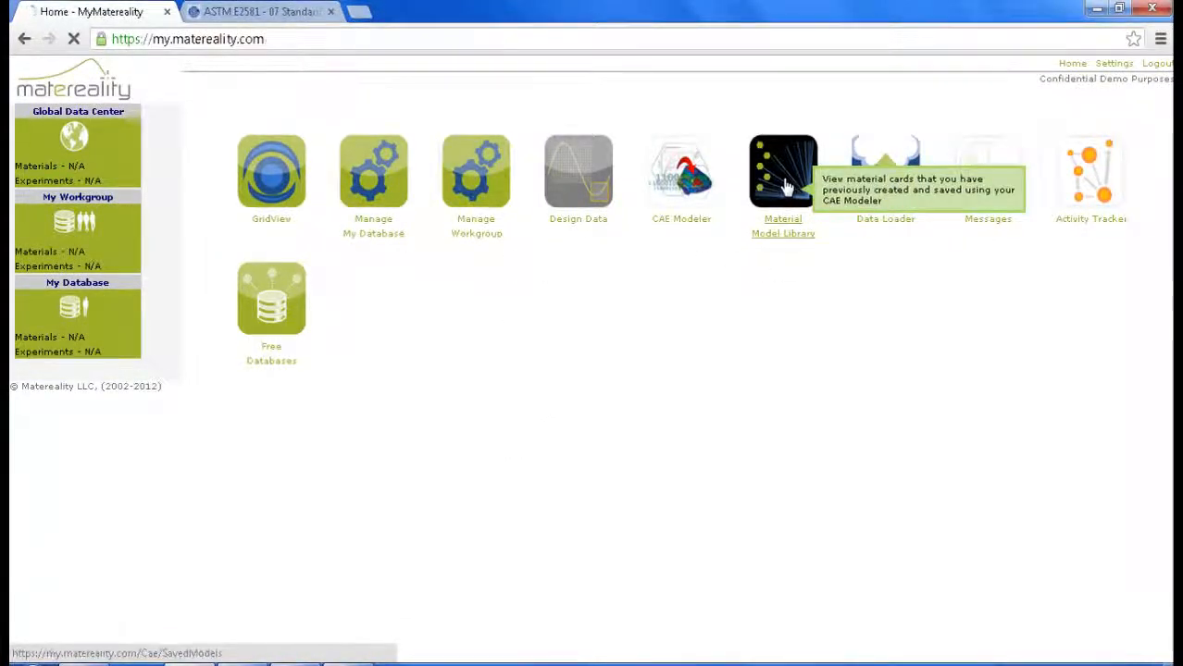